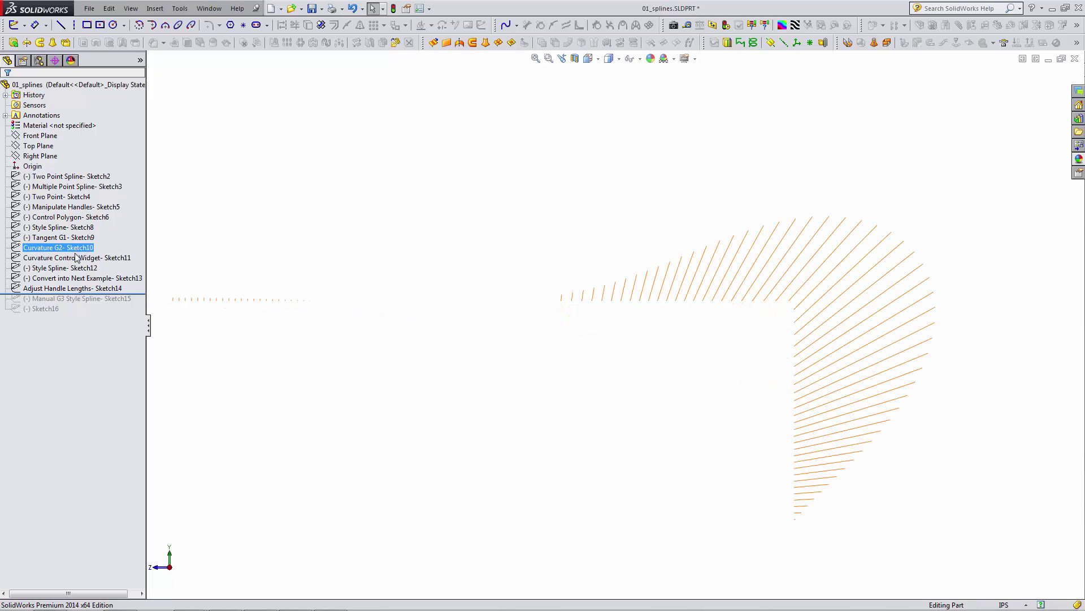
- Open the Curvature Control Widget sketch for editing and replace its spline with a two-point spline from the arc's end to the vertical construction line's top
{"action": "left_click", "coordinate": [77, 257]}
{"action": "left_click", "coordinate": [155, 227]}
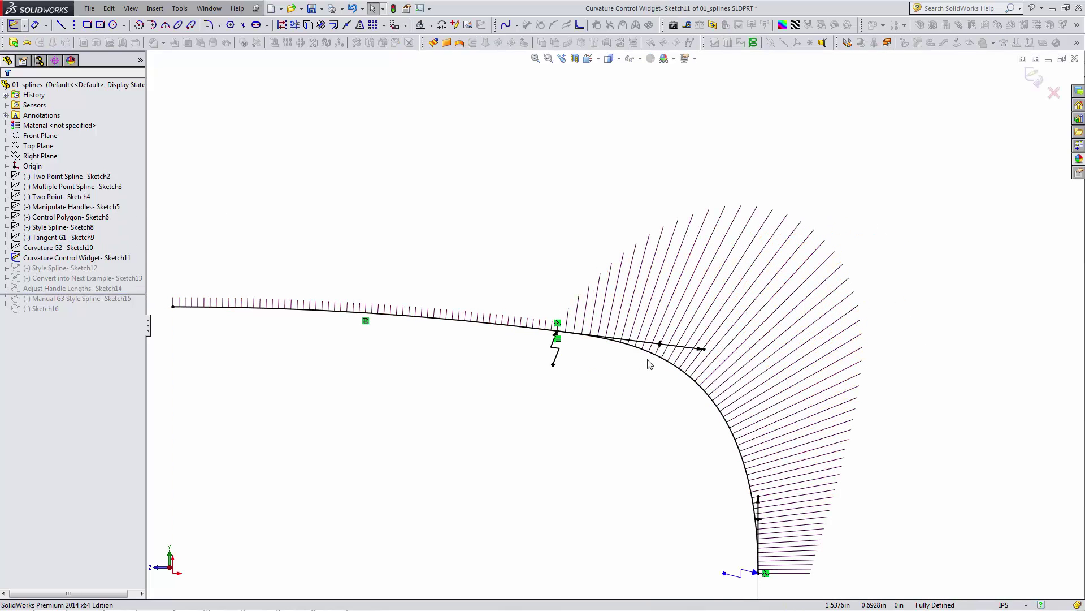
{"action": "left_click", "coordinate": [517, 25]}
{"action": "left_click", "coordinate": [531, 36]}
{"action": "left_click", "coordinate": [582, 327]}
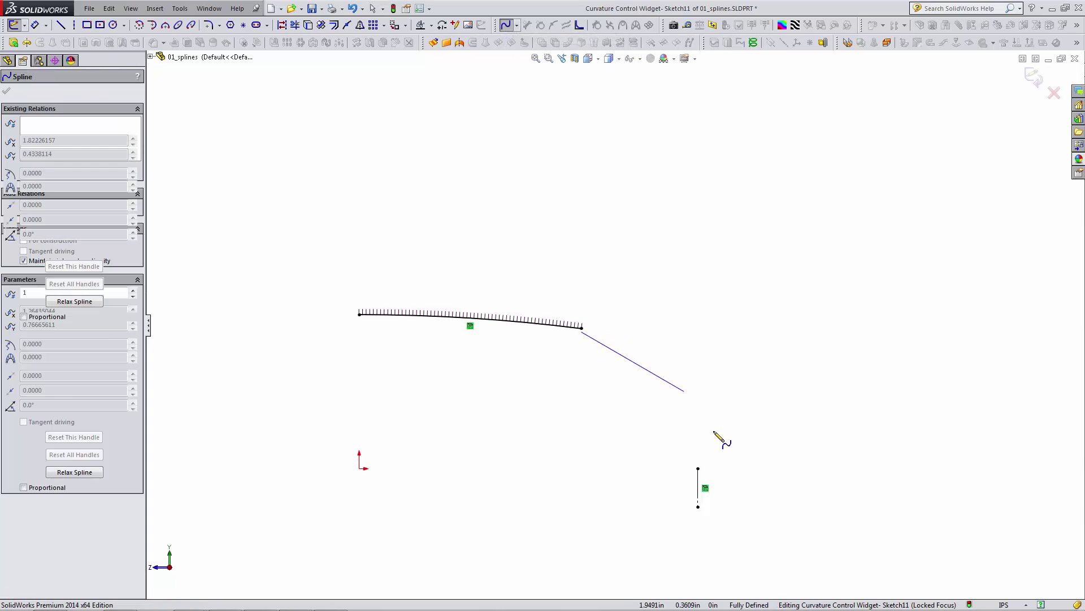
{"action": "left_click", "coordinate": [698, 468]}
{"action": "key", "text": "Escape"}
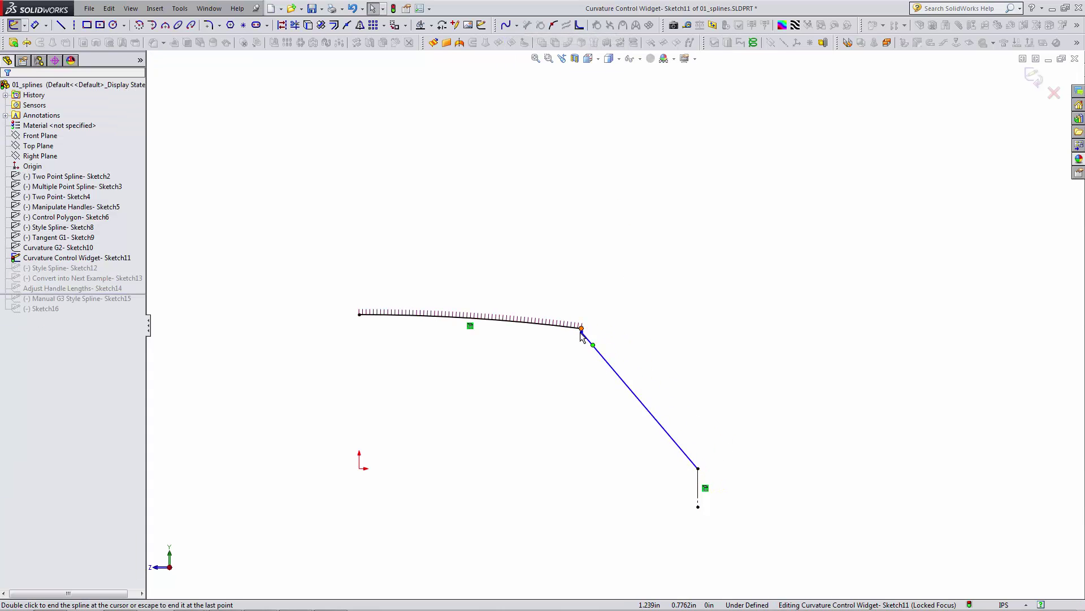
- Make the new spline tangent to the vertical construction line and give it an equal curvature relation with the arc
{"action": "mouse_move", "coordinate": [580, 331]}
{"action": "left_mouse_down"}
{"action": "mouse_move", "coordinate": [604, 315]}
{"action": "mouse_move", "coordinate": [581, 329]}
{"action": "left_mouse_up"}
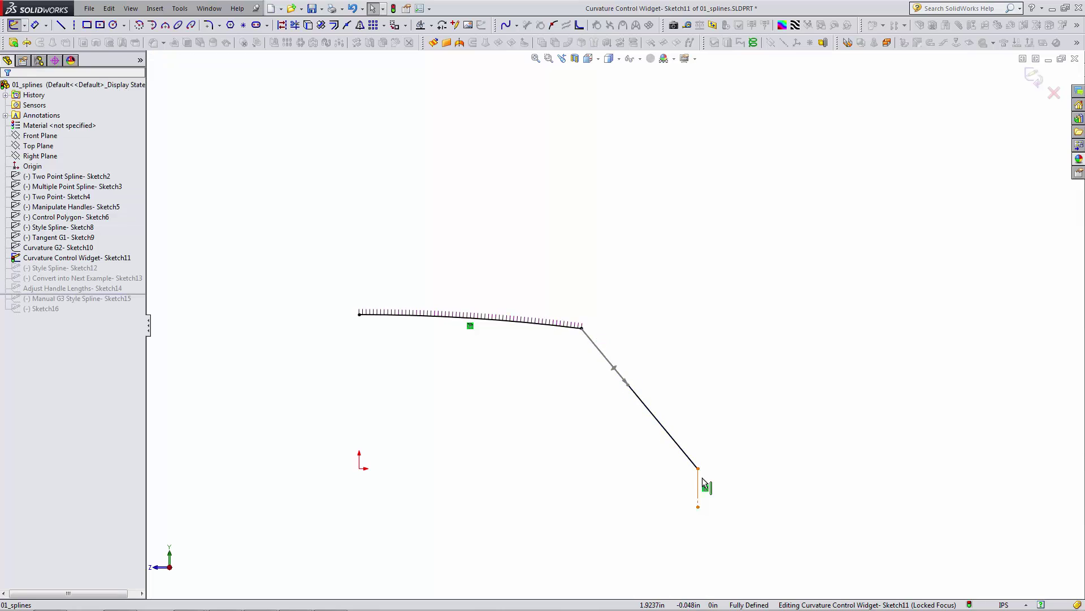
{"action": "left_click", "coordinate": [698, 483]}
{"action": "left_click", "coordinate": [691, 459], "text": "ctrl"}
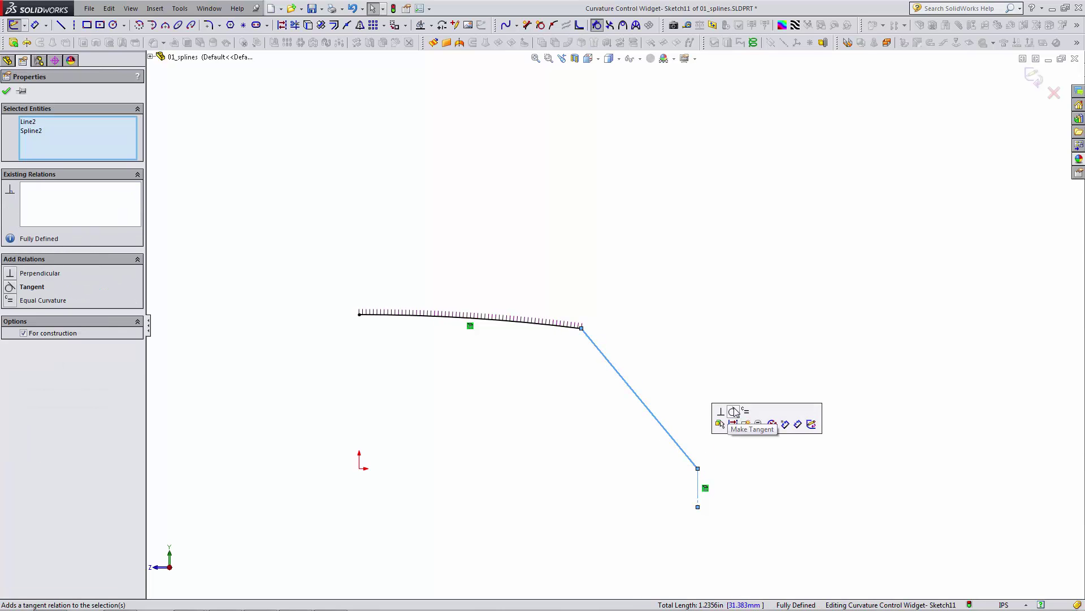
{"action": "left_click", "coordinate": [734, 411]}
{"action": "left_click", "coordinate": [577, 328]}
{"action": "left_click", "coordinate": [614, 350], "text": "ctrl"}
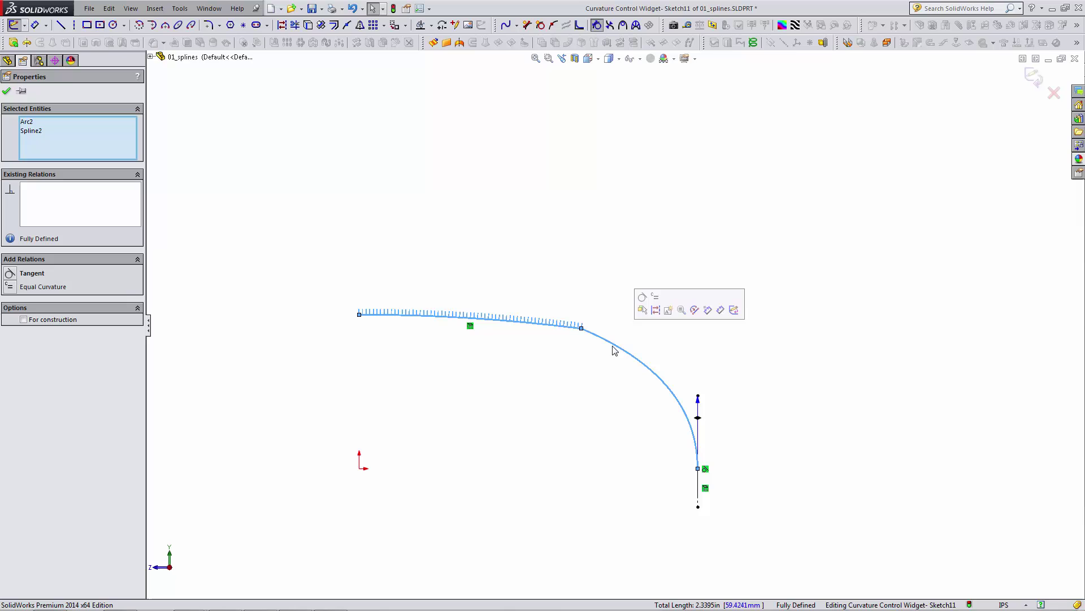
{"action": "left_click", "coordinate": [654, 297]}
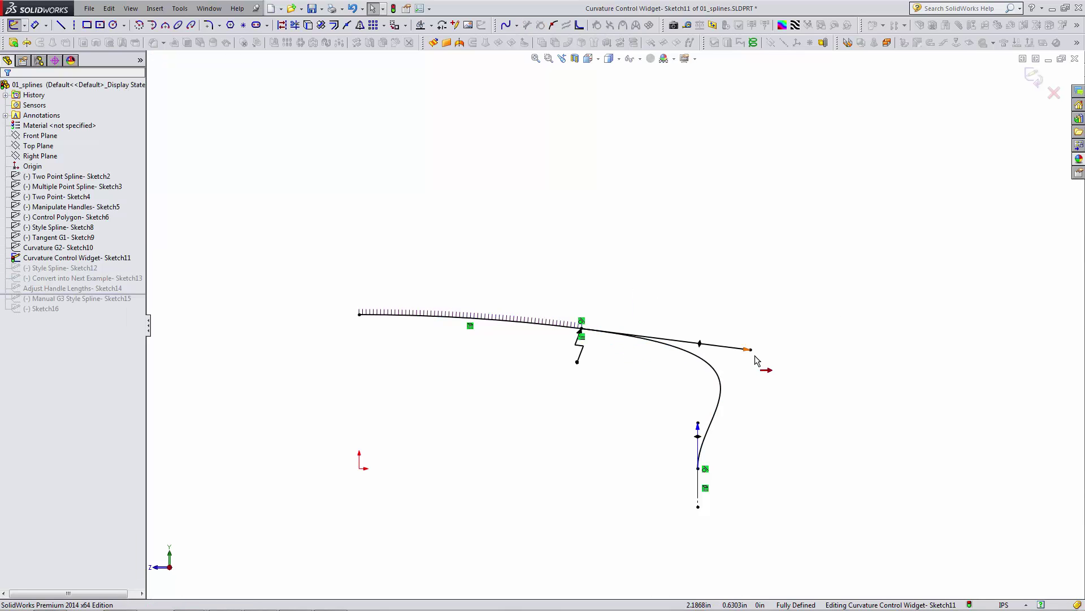
- Shorten the spline's handle at the arc end and display its curvature combs with a scale of 80
{"action": "left_click_drag", "start_coordinate": [749, 350], "coordinate": [671, 340]}
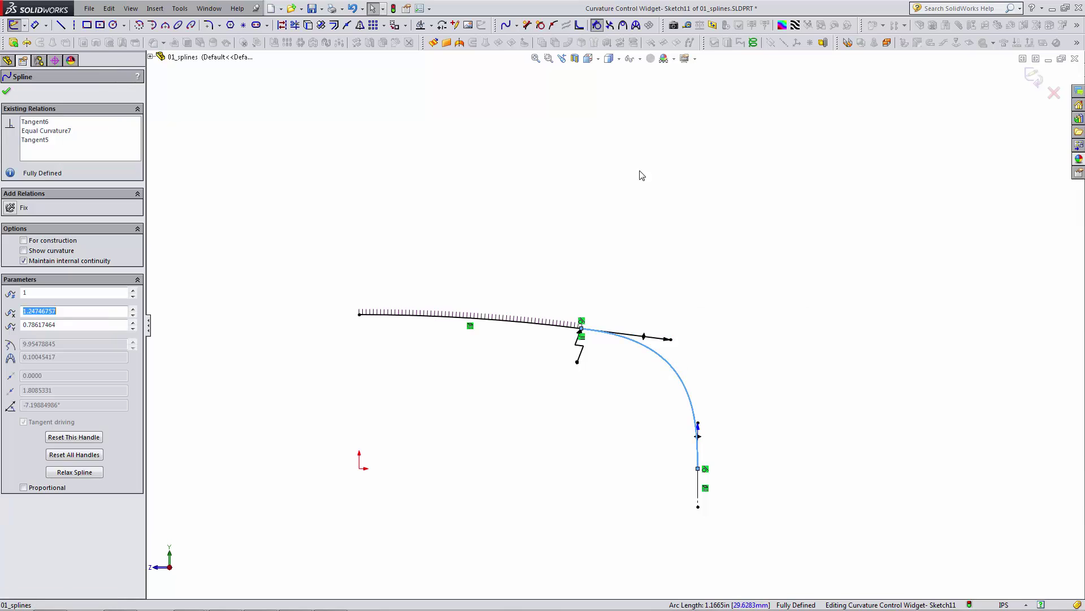
{"action": "left_click", "coordinate": [636, 25]}
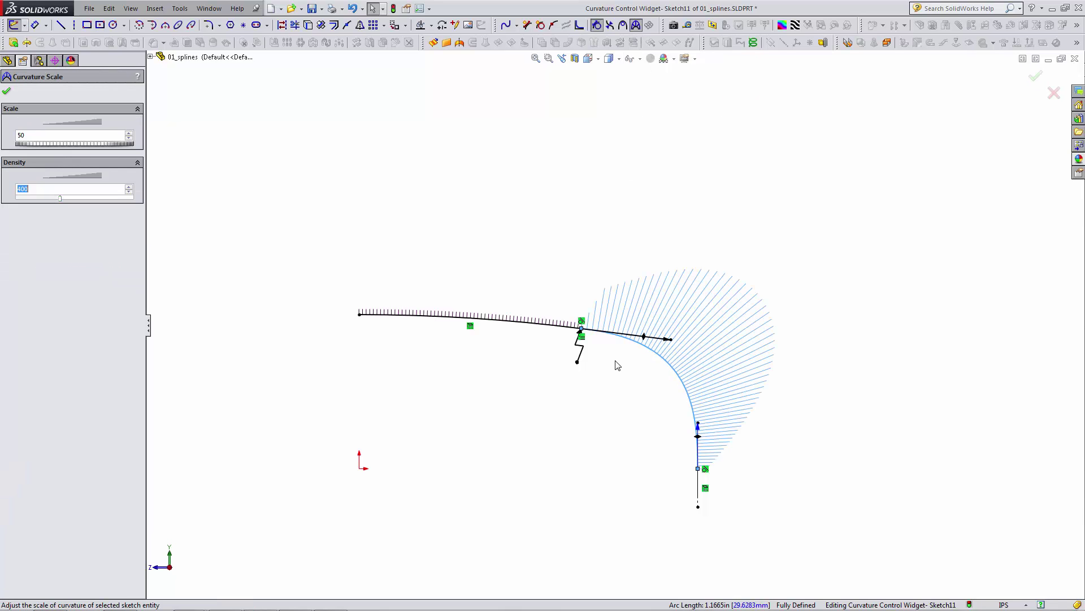
{"action": "scroll", "coordinate": [627, 373], "scroll_direction": "down", "scroll_amount": 2}
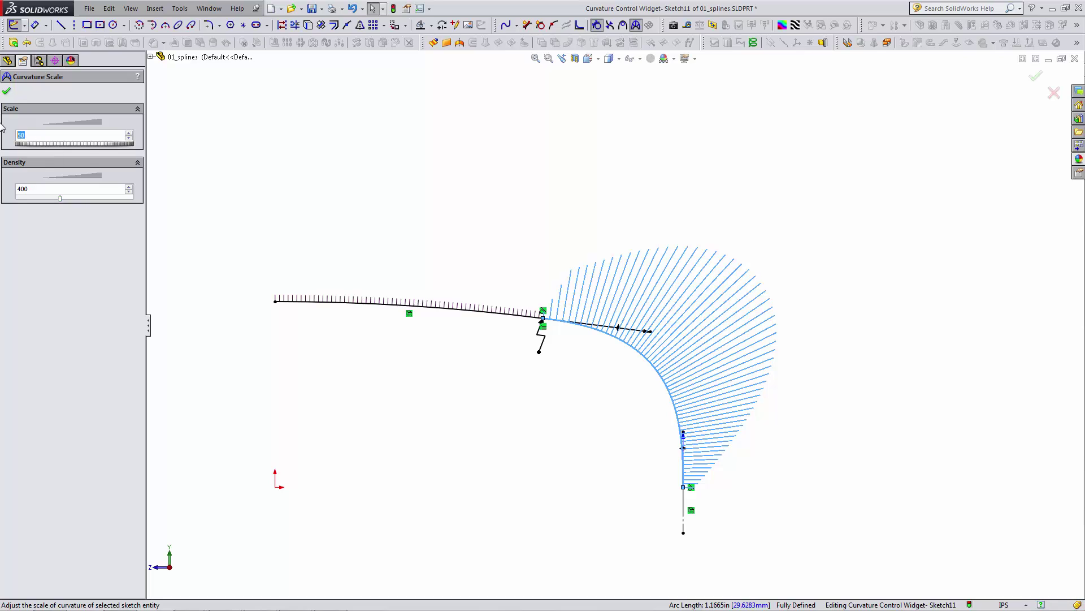
{"action": "type", "text": "80"}
{"action": "key", "text": "Return"}
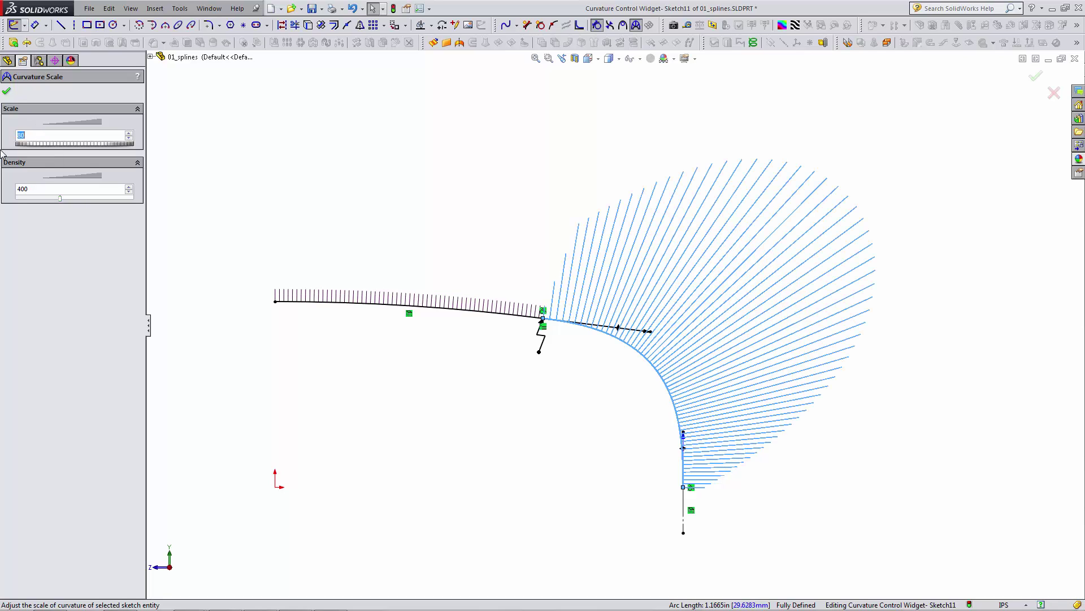
{"action": "left_click", "coordinate": [6, 91]}
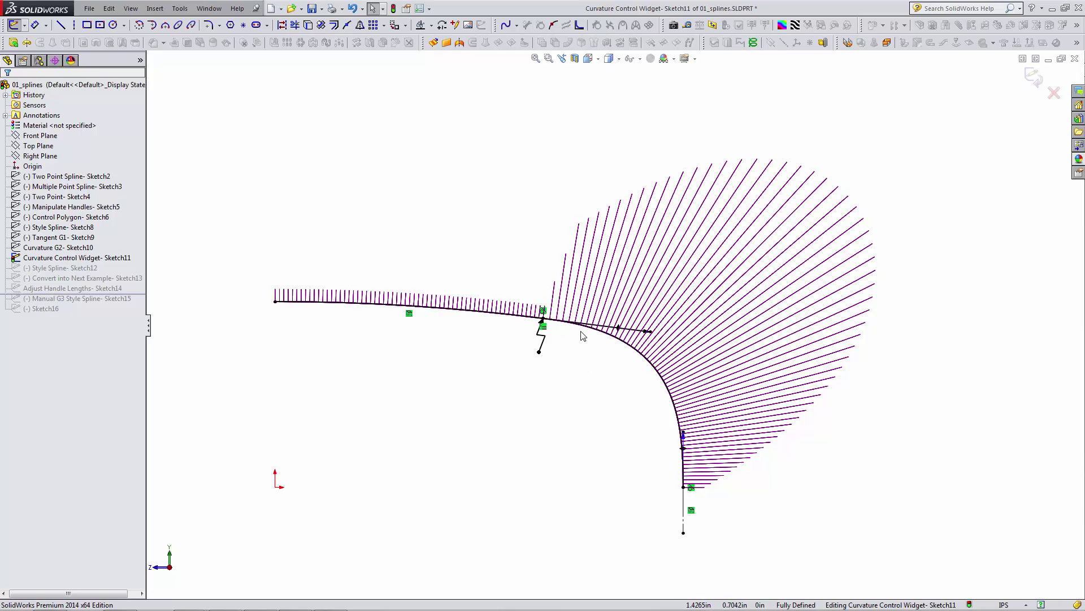
- Shorten the spline's tangent handle at the arc end slightly to reshape the curvature comb
{"action": "scroll", "coordinate": [573, 334], "scroll_direction": "down", "scroll_amount": 1}
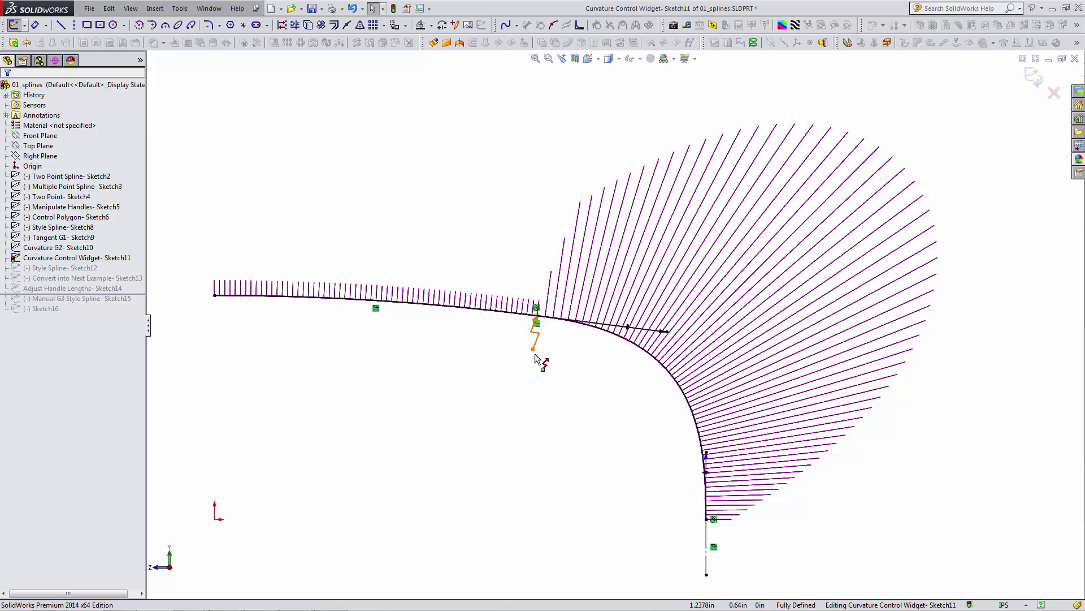
{"action": "scroll", "coordinate": [606, 426], "scroll_direction": "up", "scroll_amount": 1}
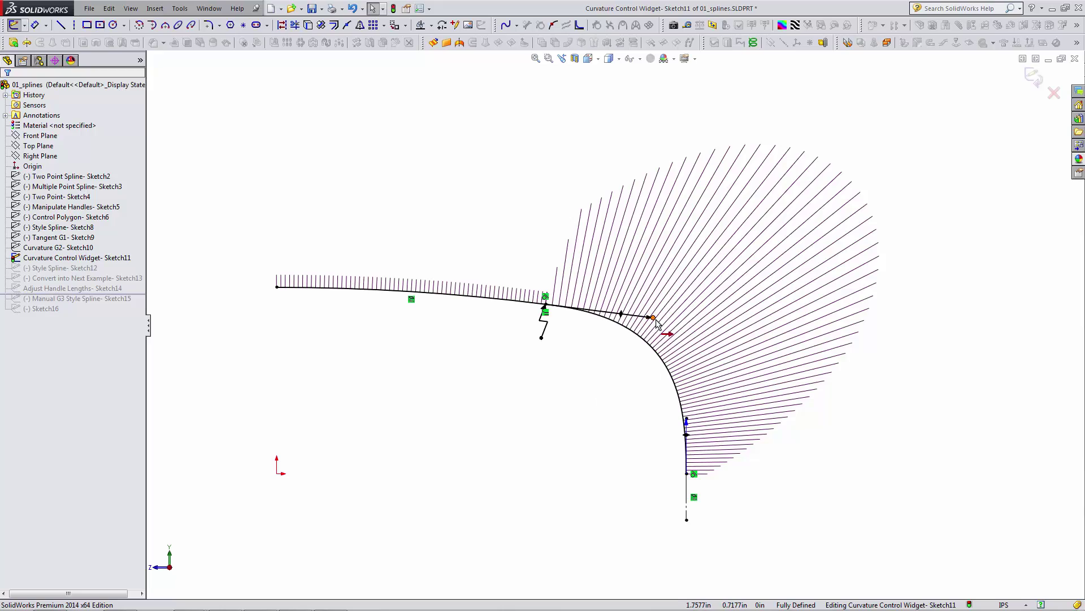
{"action": "left_click_drag", "start_coordinate": [656, 322], "coordinate": [642, 316]}
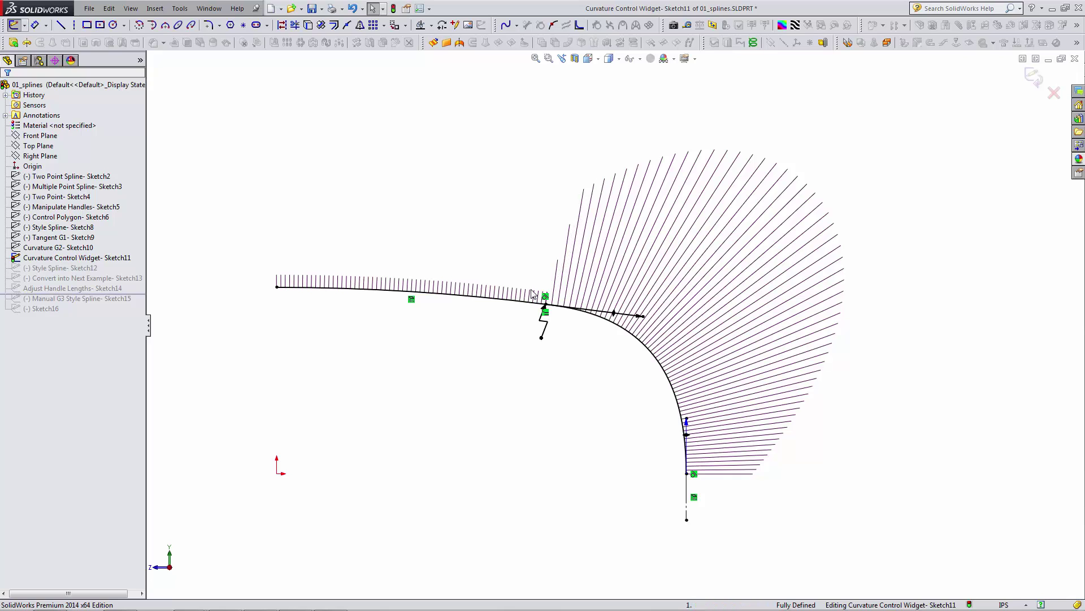
- Add a curvature control to the spline at its endpoint on the vertical construction line
{"action": "right_click", "coordinate": [669, 370]}
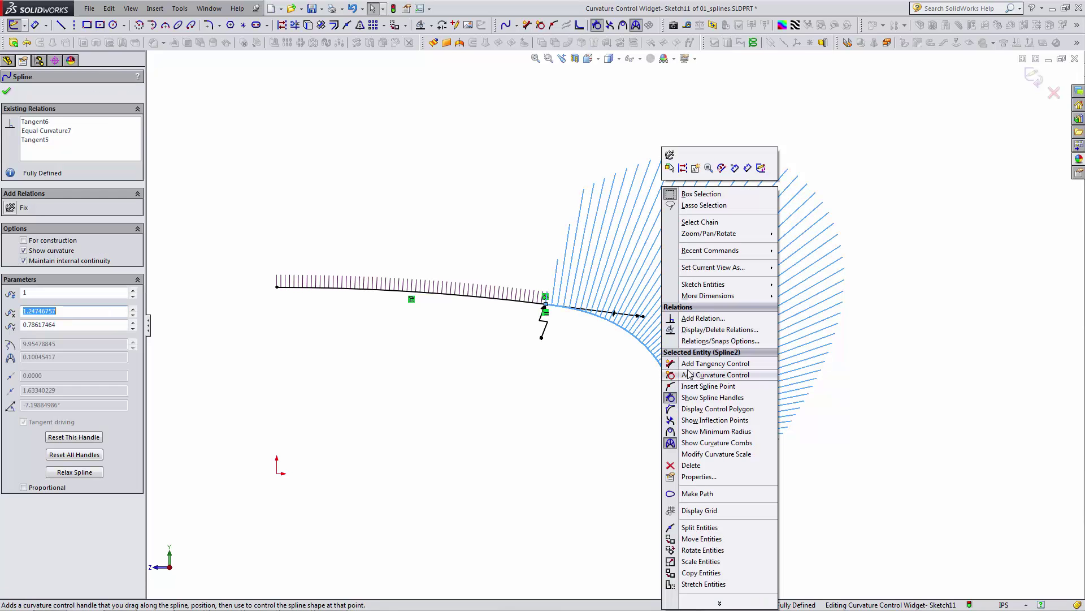
{"action": "left_click", "coordinate": [742, 375]}
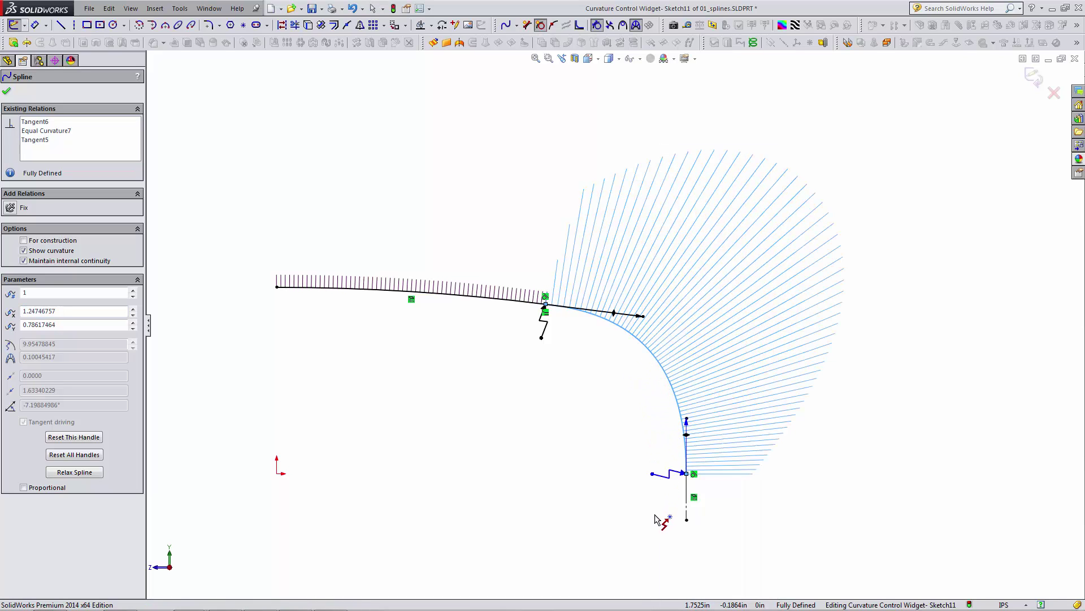
{"action": "key", "text": "Escape"}
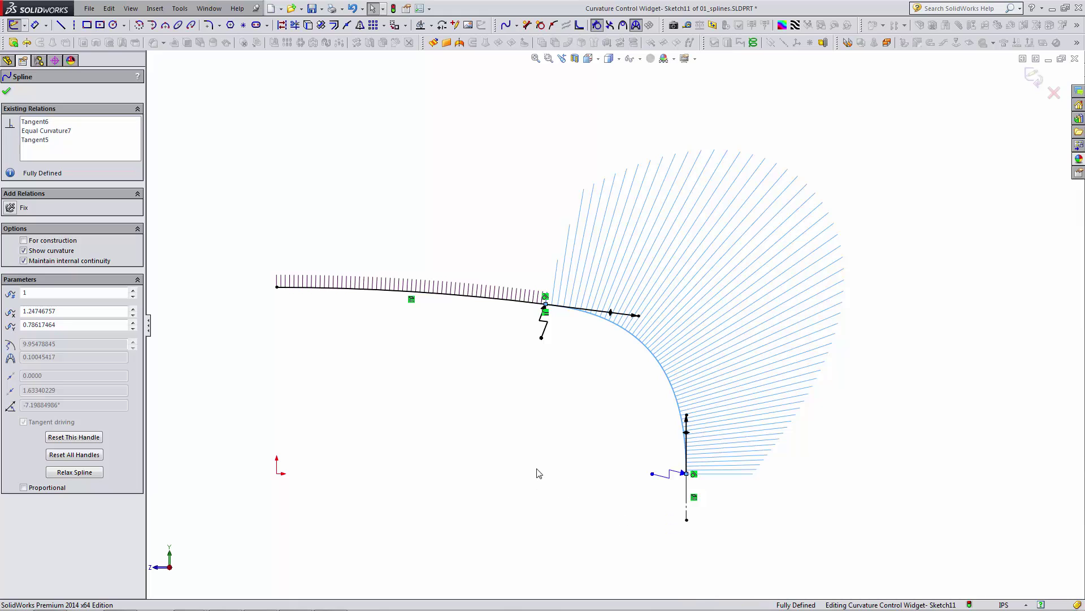
{"action": "key", "text": "Escape"}
- Change the spline from standard to raised degree
{"action": "left_click", "coordinate": [657, 359]}
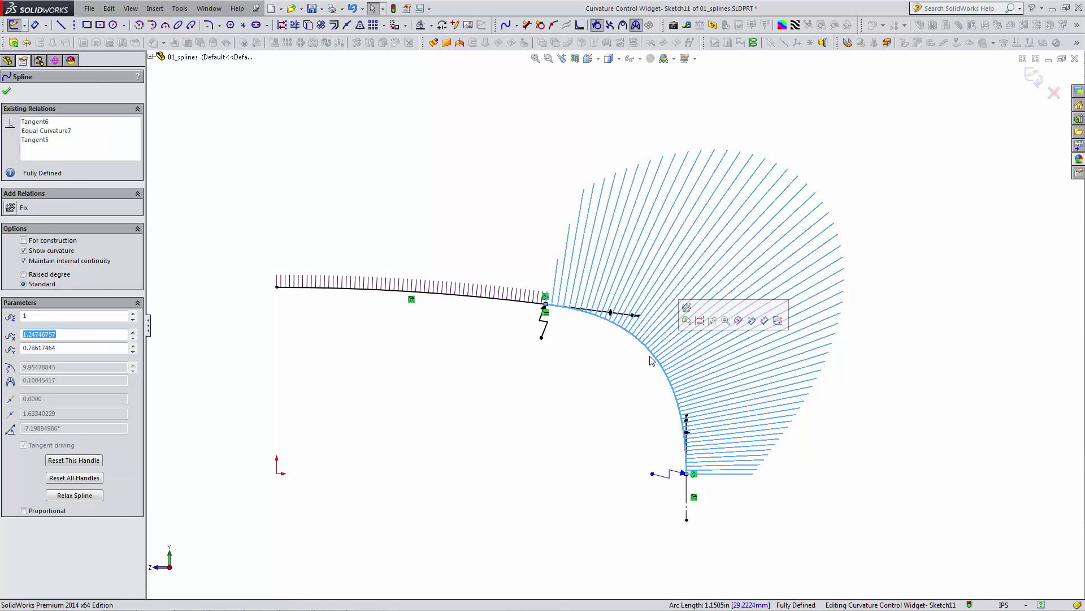
{"action": "left_click", "coordinate": [41, 276]}
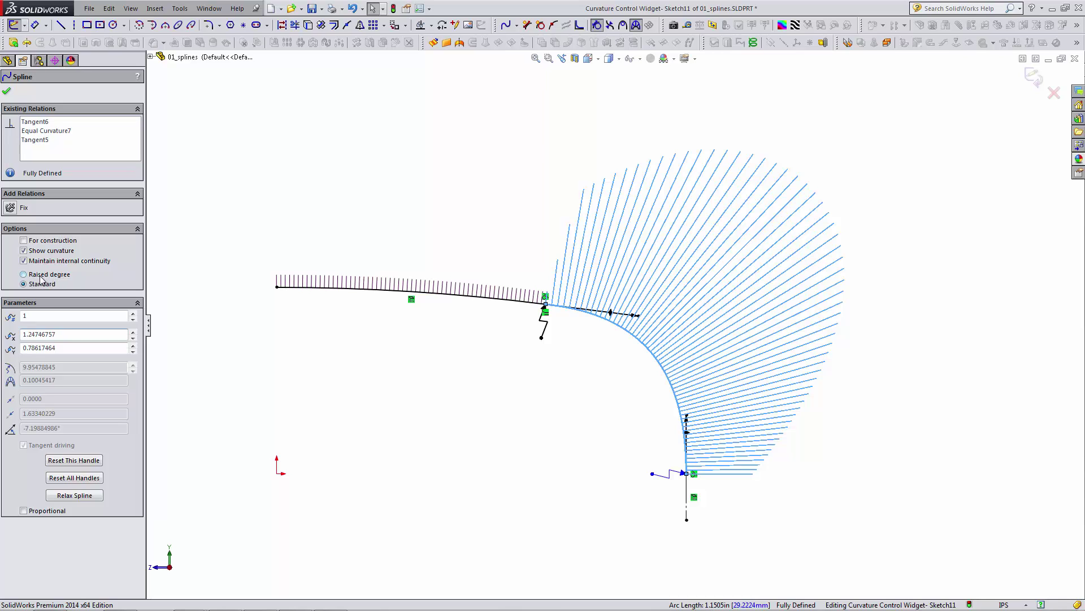
{"action": "left_click", "coordinate": [582, 411]}
{"action": "middle_click_drag", "start_coordinate": [582, 411], "coordinate": [529, 402], "text": "ctrl"}
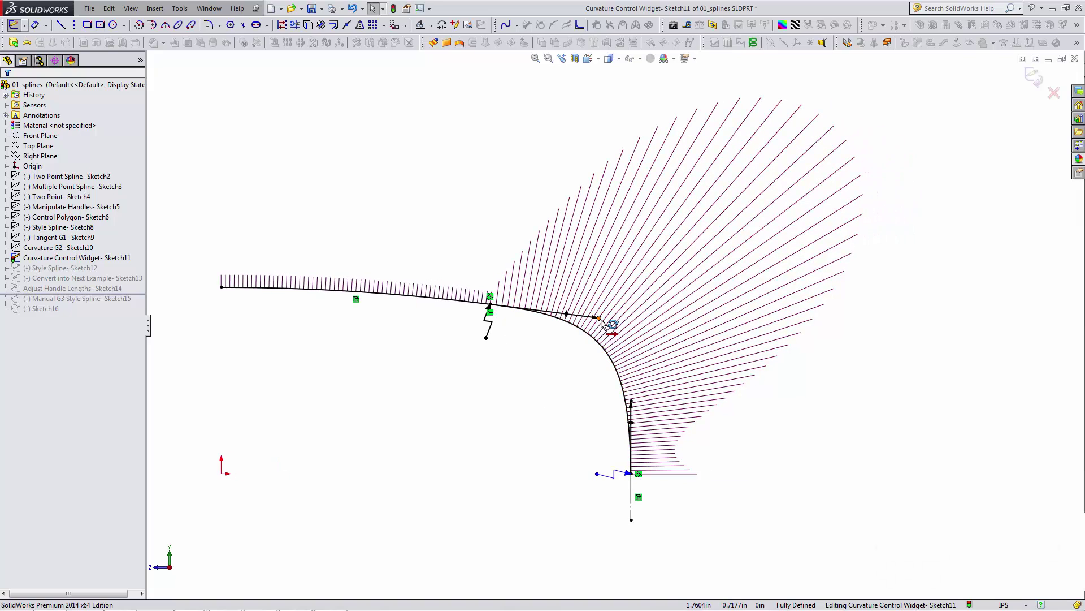
- Fine-tune the lengths of the spline's tangent handles at both ends to smooth the curvature comb, and exit the sketch
{"action": "left_click_drag", "start_coordinate": [597, 317], "coordinate": [582, 315]}
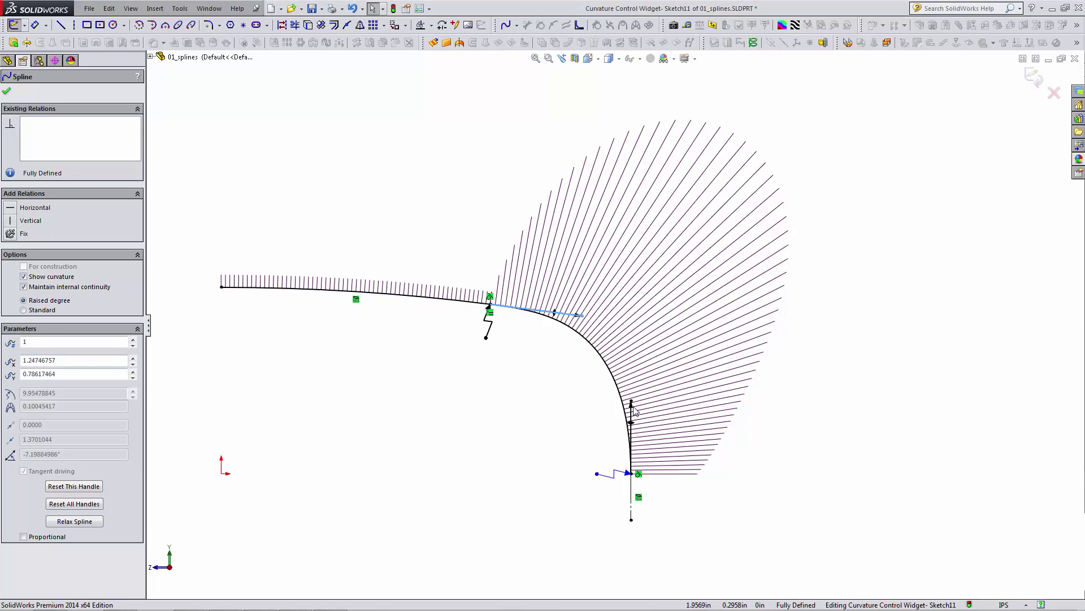
{"action": "mouse_move", "coordinate": [631, 401]}
{"action": "left_mouse_down"}
{"action": "mouse_move", "coordinate": [632, 411]}
{"action": "mouse_move", "coordinate": [632, 398]}
{"action": "left_mouse_up"}
{"action": "left_click", "coordinate": [691, 411]}
{"action": "left_click_drag", "start_coordinate": [585, 320], "coordinate": [589, 318]}
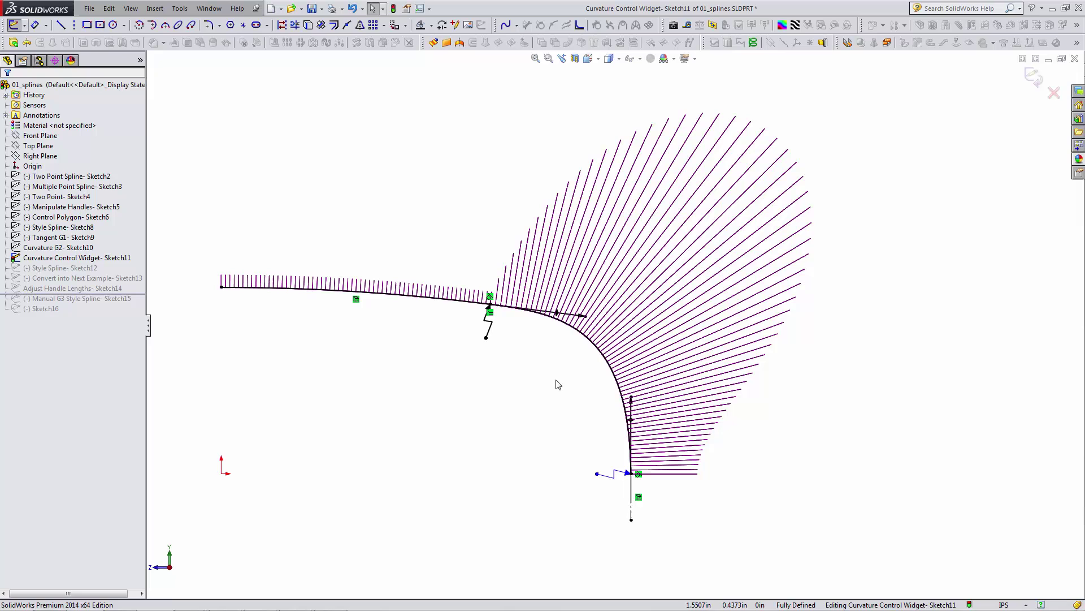
{"action": "left_click", "coordinate": [1053, 103]}
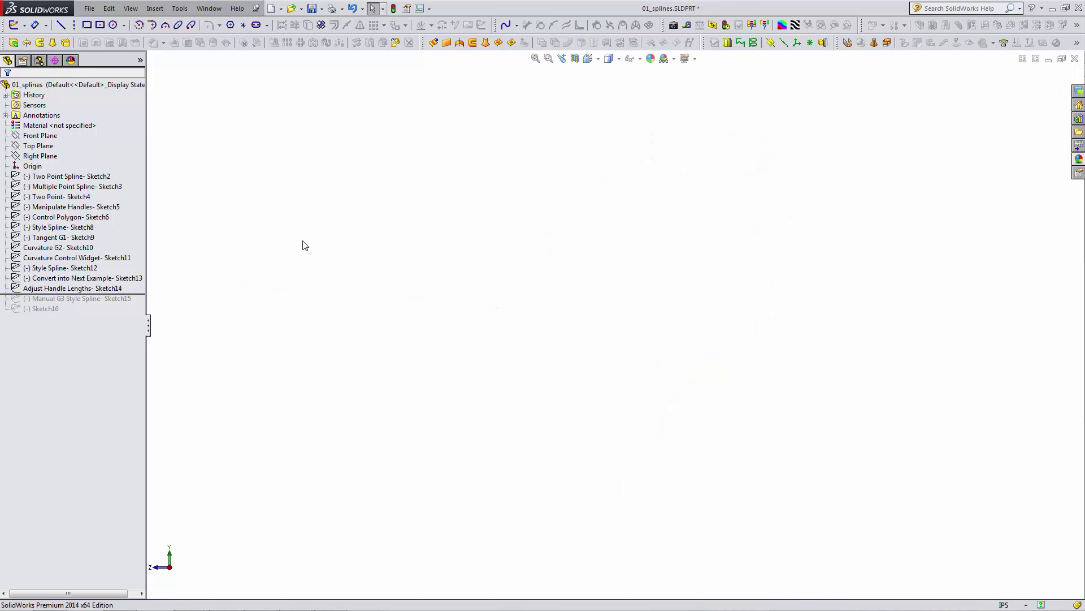
- Open the Style Spline- Sketch12 sketch for editing and delete the style spline between the arc and the vertical line
{"action": "left_click", "coordinate": [62, 268]}
{"action": "left_click", "coordinate": [94, 236]}
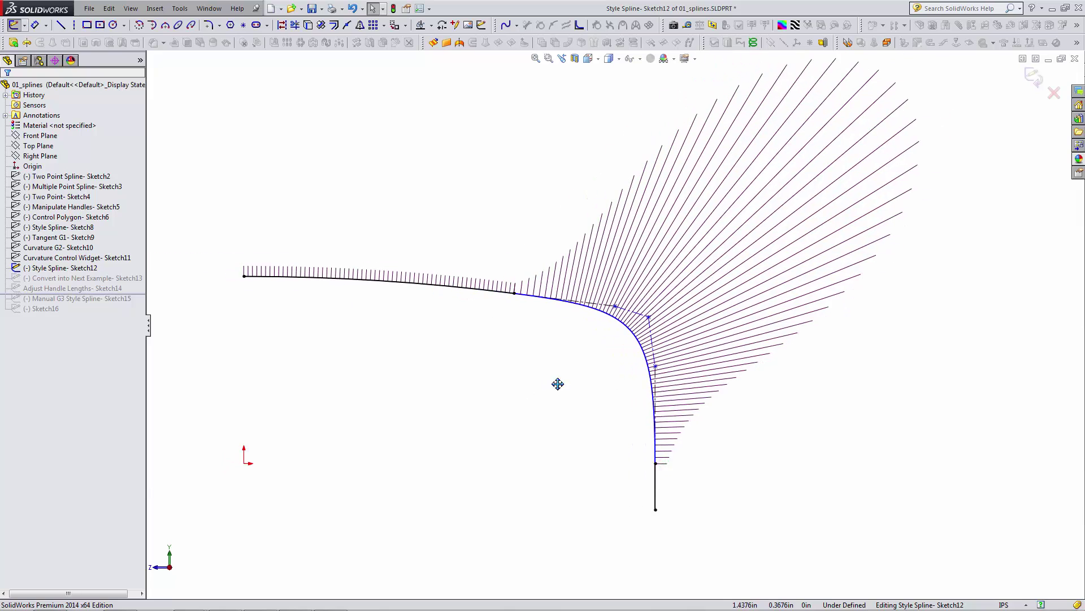
{"action": "left_click", "coordinate": [645, 342]}
{"action": "key", "text": "Delete"}
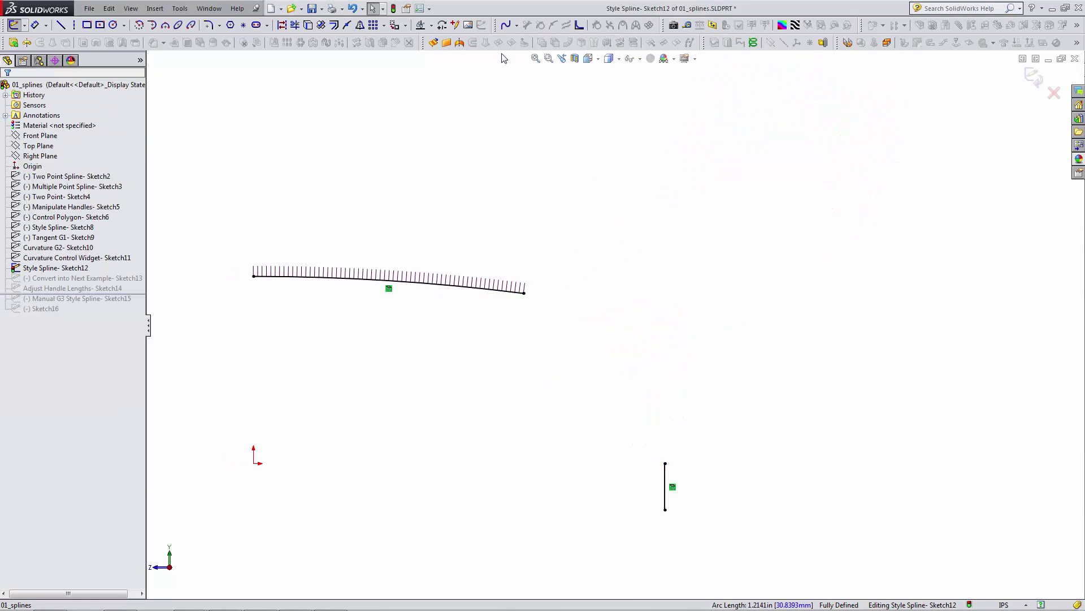
- Draw a style spline with three intermediate control vertices from the arc's end to the vertical line's top, and move the two lower vertices outward
{"action": "left_click", "coordinate": [516, 25]}
{"action": "left_click", "coordinate": [526, 50]}
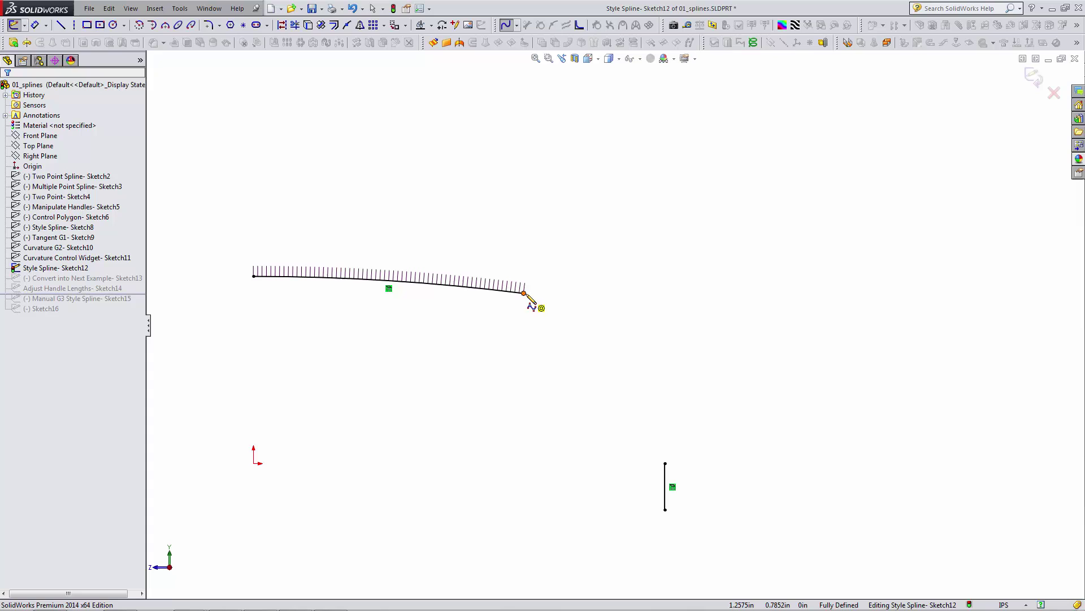
{"action": "left_click", "coordinate": [525, 293]}
{"action": "left_click", "coordinate": [608, 318]}
{"action": "left_click", "coordinate": [643, 371]}
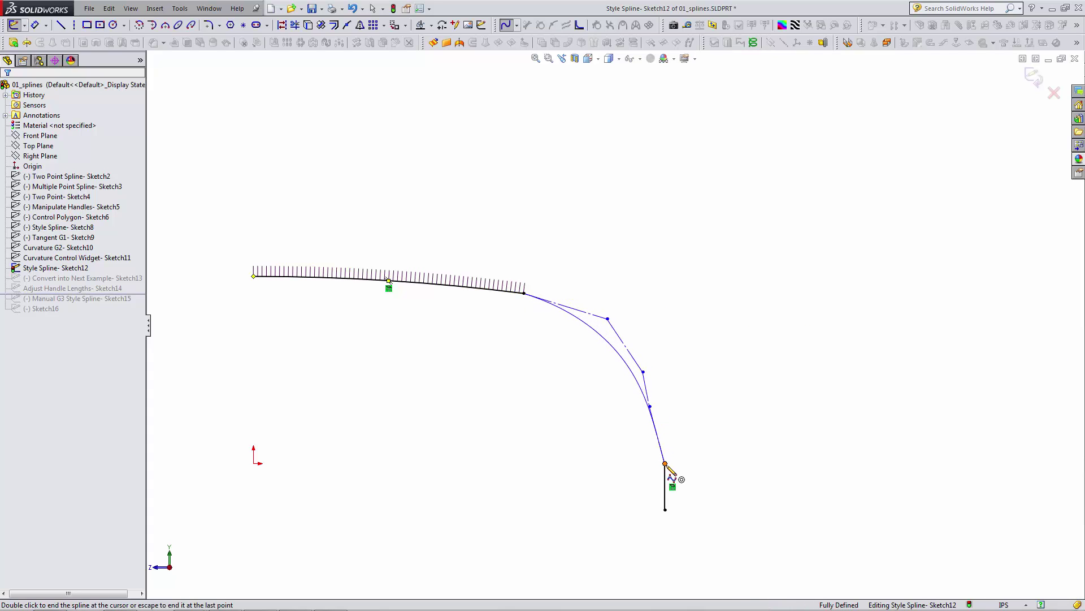
{"action": "double_click", "coordinate": [665, 463]}
{"action": "key", "text": "Escape"}
{"action": "left_click_drag", "start_coordinate": [644, 372], "coordinate": [660, 358]}
{"action": "left_click_drag", "start_coordinate": [650, 406], "coordinate": [679, 405]}
- Add an equal curvature relation between the arc and the style spline
{"action": "left_click", "coordinate": [517, 294]}
{"action": "left_click", "coordinate": [603, 332], "text": "ctrl"}
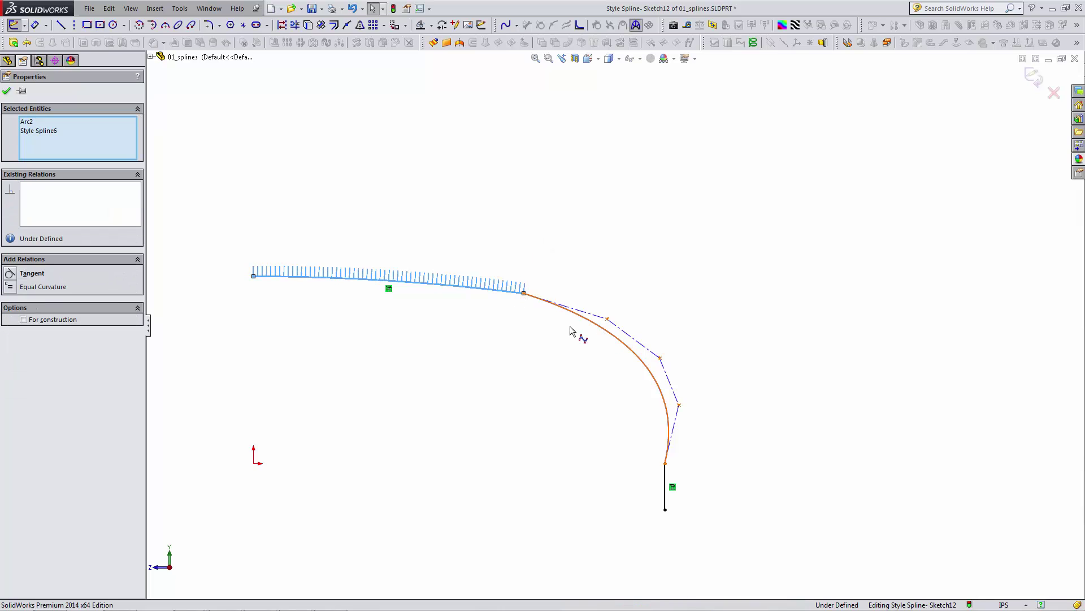
{"action": "left_click", "coordinate": [12, 287]}
{"action": "left_click", "coordinate": [478, 390]}
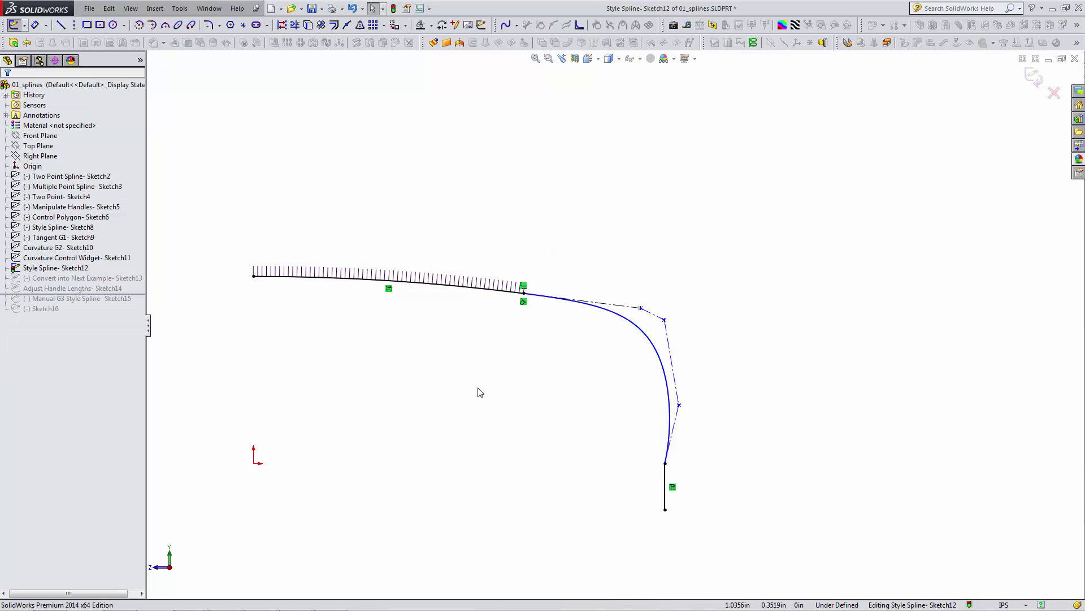
- Display the curvature combs of the style spline
{"action": "scroll", "coordinate": [659, 360], "scroll_direction": "down", "scroll_amount": 2}
{"action": "left_click", "coordinate": [671, 376]}
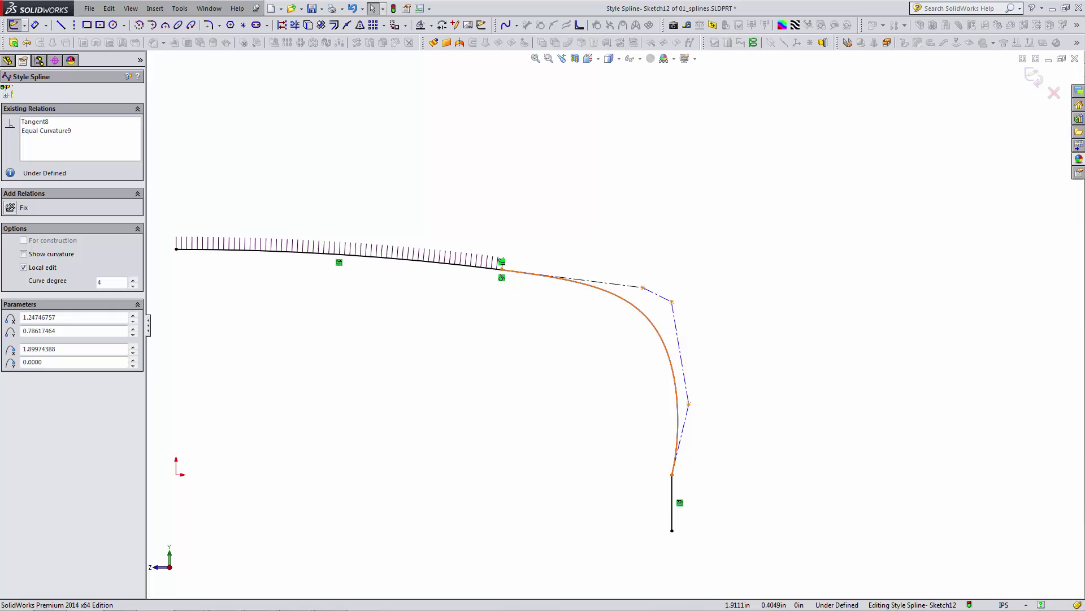
{"action": "left_click", "coordinate": [636, 25]}
{"action": "left_click", "coordinate": [769, 228]}
{"action": "scroll", "coordinate": [743, 332], "scroll_direction": "up", "scroll_amount": 1}
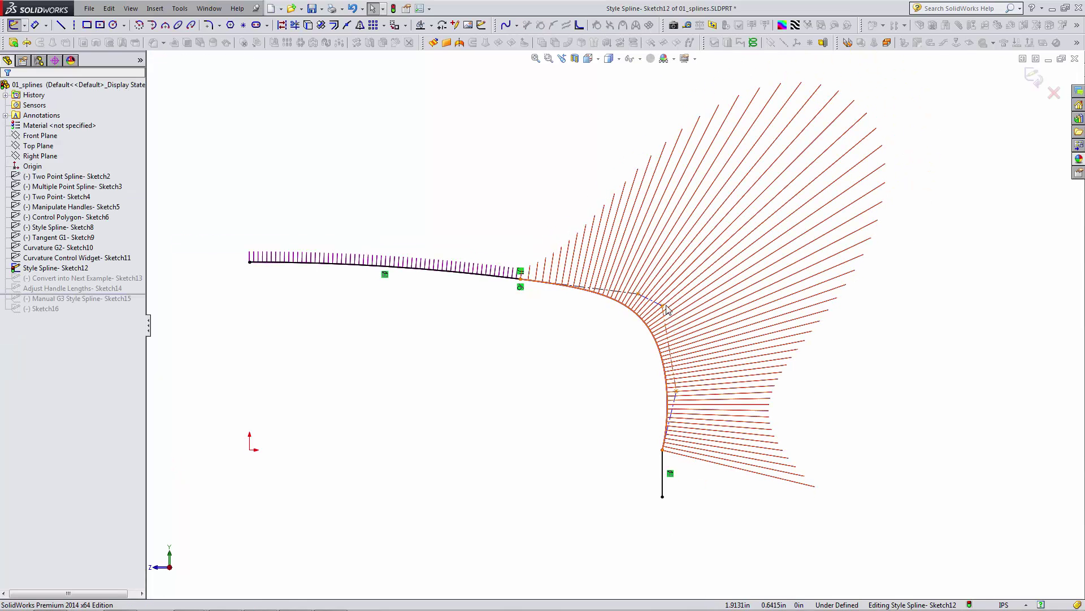
- Reposition the style spline's corner control vertex and the vertex nearest the arc to smooth the curvature comb
{"action": "mouse_move", "coordinate": [663, 306]}
{"action": "left_mouse_down"}
{"action": "mouse_move", "coordinate": [682, 295]}
{"action": "mouse_move", "coordinate": [670, 299]}
{"action": "left_mouse_up"}
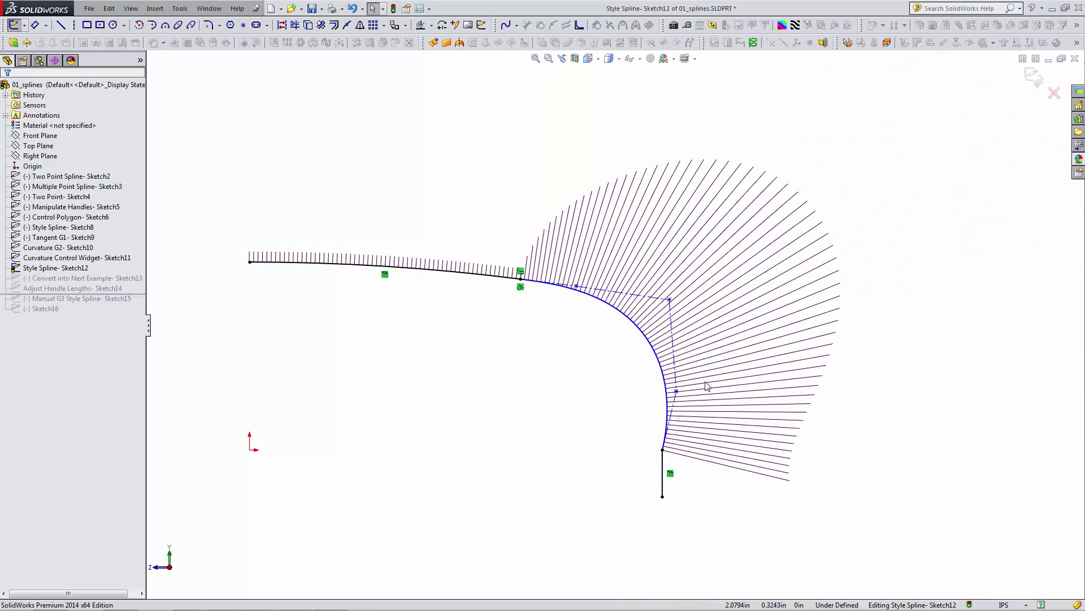
{"action": "scroll", "coordinate": [701, 385], "scroll_direction": "down", "scroll_amount": 2}
{"action": "scroll", "coordinate": [684, 368], "scroll_direction": "up", "scroll_amount": 2}
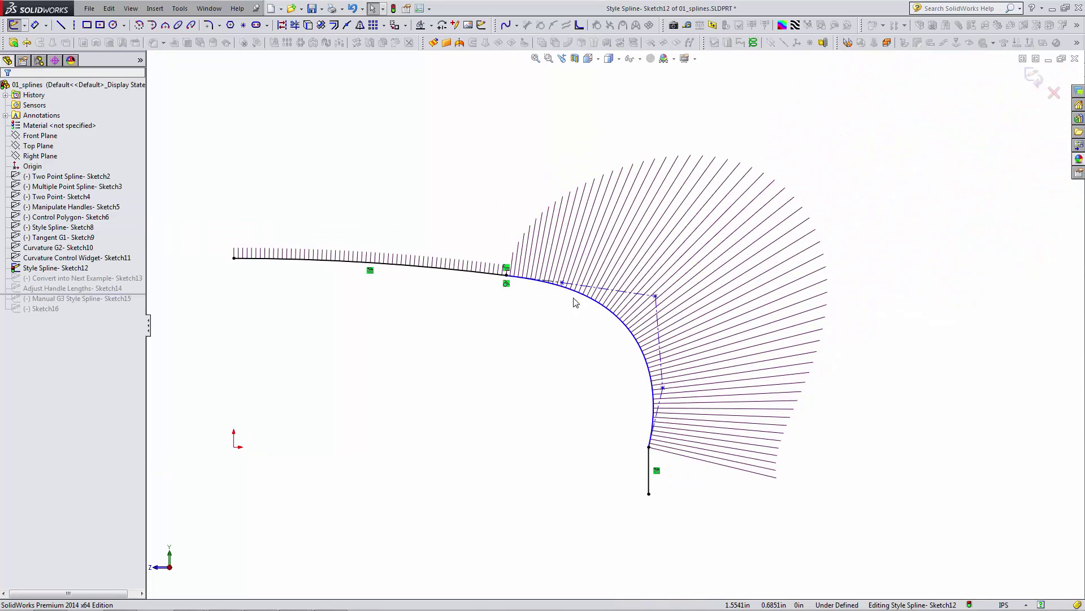
{"action": "scroll", "coordinate": [571, 294], "scroll_direction": "down", "scroll_amount": 2}
{"action": "mouse_move", "coordinate": [568, 285]}
{"action": "left_mouse_down"}
{"action": "mouse_move", "coordinate": [577, 307]}
{"action": "mouse_move", "coordinate": [584, 287]}
{"action": "left_mouse_up"}
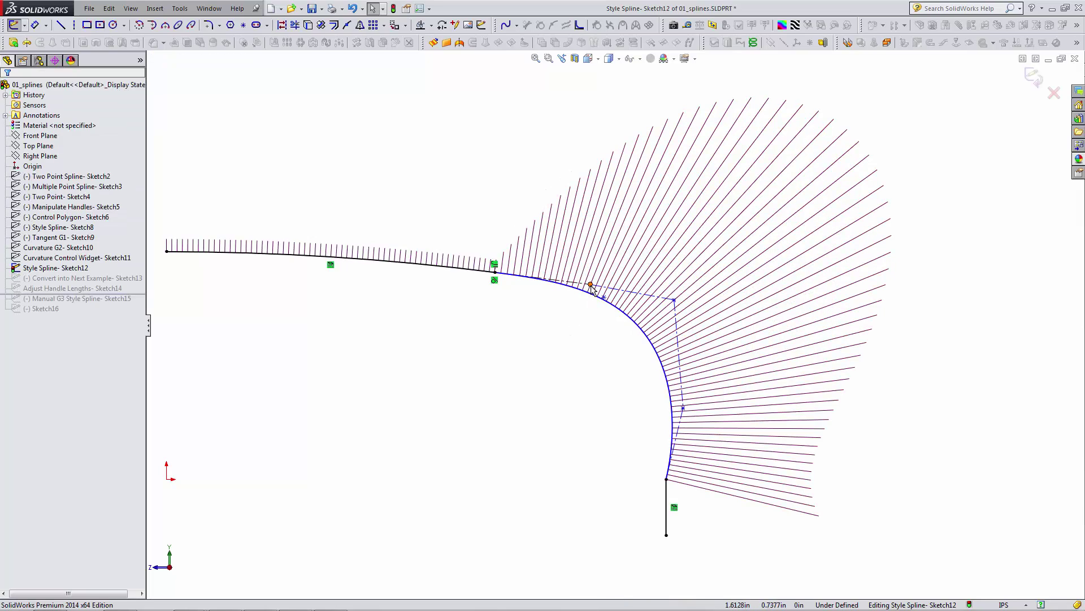
- Adjust all three intermediate control vertices of the style spline, including the one nearest the vertical line, to even out the curvature comb
{"action": "left_click_drag", "start_coordinate": [674, 300], "coordinate": [607, 280]}
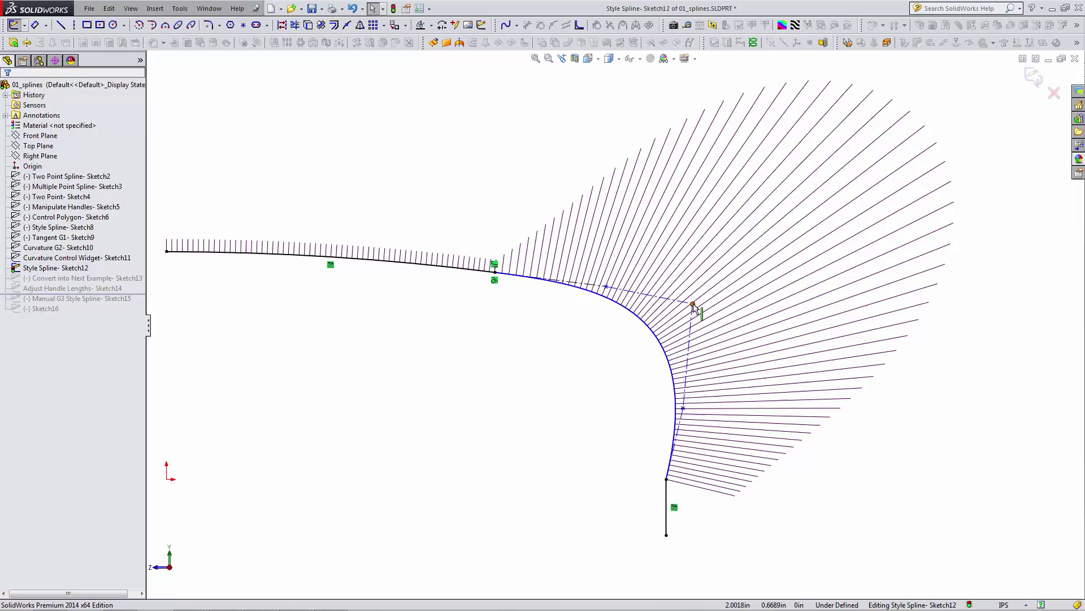
{"action": "mouse_move", "coordinate": [693, 305]}
{"action": "left_mouse_down"}
{"action": "mouse_move", "coordinate": [682, 318]}
{"action": "mouse_move", "coordinate": [706, 299]}
{"action": "mouse_move", "coordinate": [695, 311]}
{"action": "mouse_move", "coordinate": [679, 303]}
{"action": "left_mouse_up"}
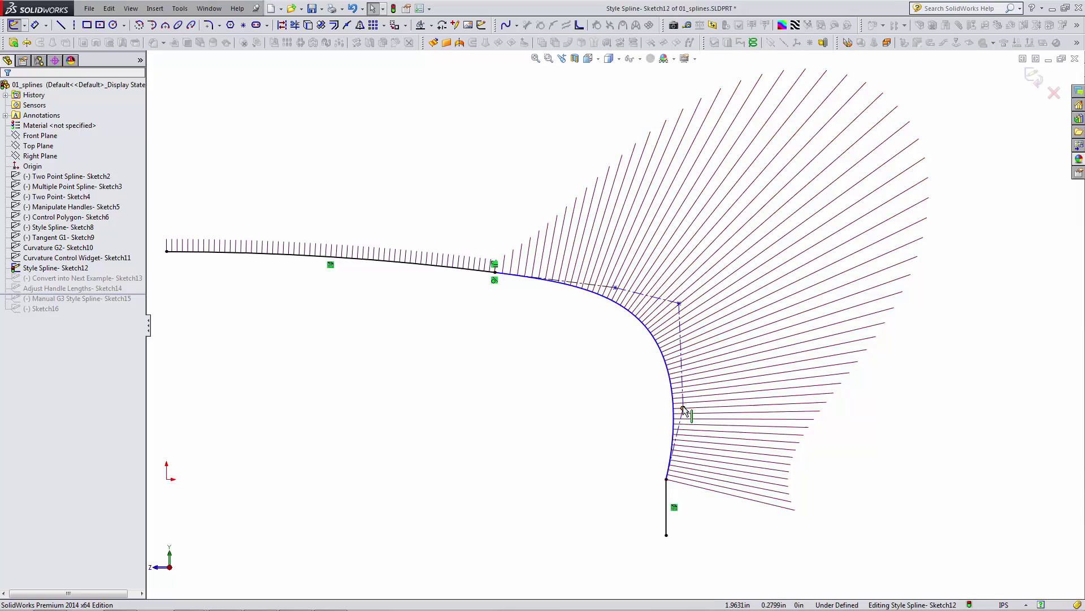
{"action": "left_click_drag", "start_coordinate": [684, 409], "coordinate": [693, 377]}
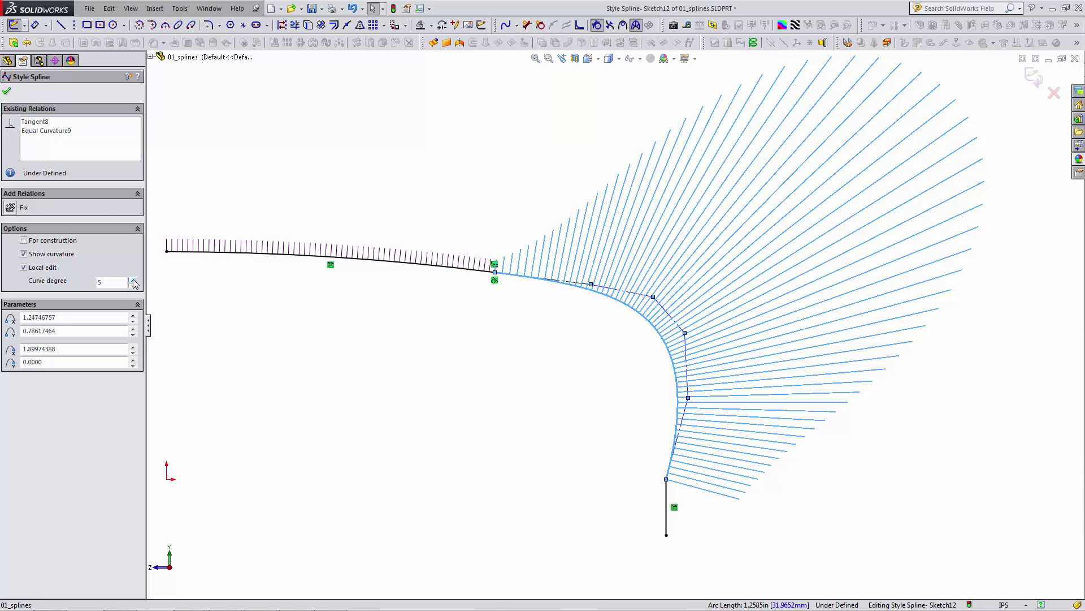
- Raise the style spline's curve degree to get five intermediate control vertices, shift the lowest one slightly outward, and close the sketch
{"action": "left_click", "coordinate": [615, 422]}
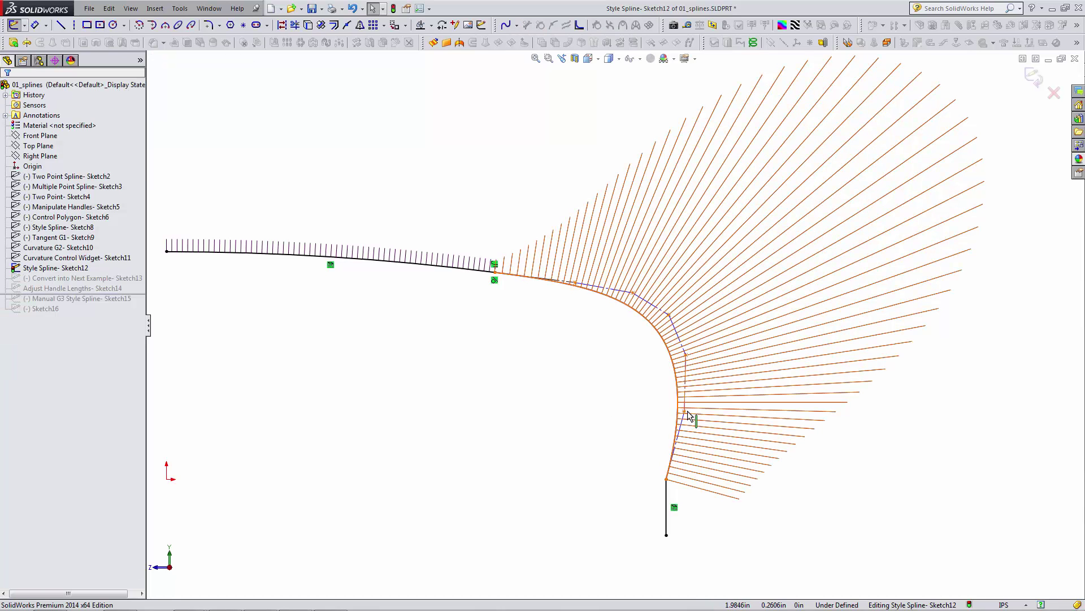
{"action": "left_click_drag", "start_coordinate": [684, 411], "coordinate": [690, 411]}
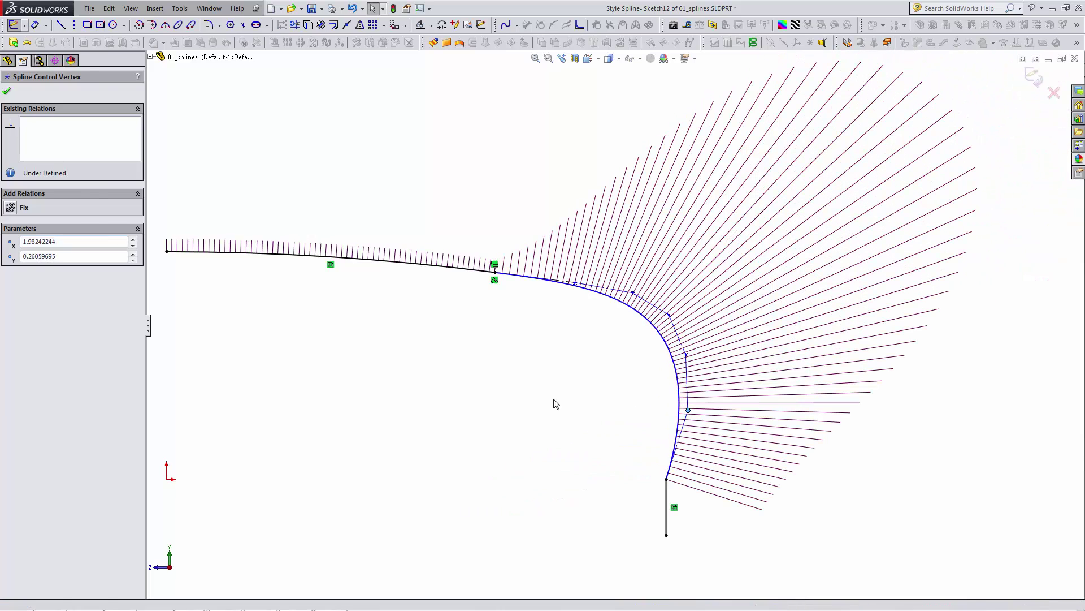
{"action": "left_click", "coordinate": [554, 401]}
{"action": "left_click", "coordinate": [1053, 98]}
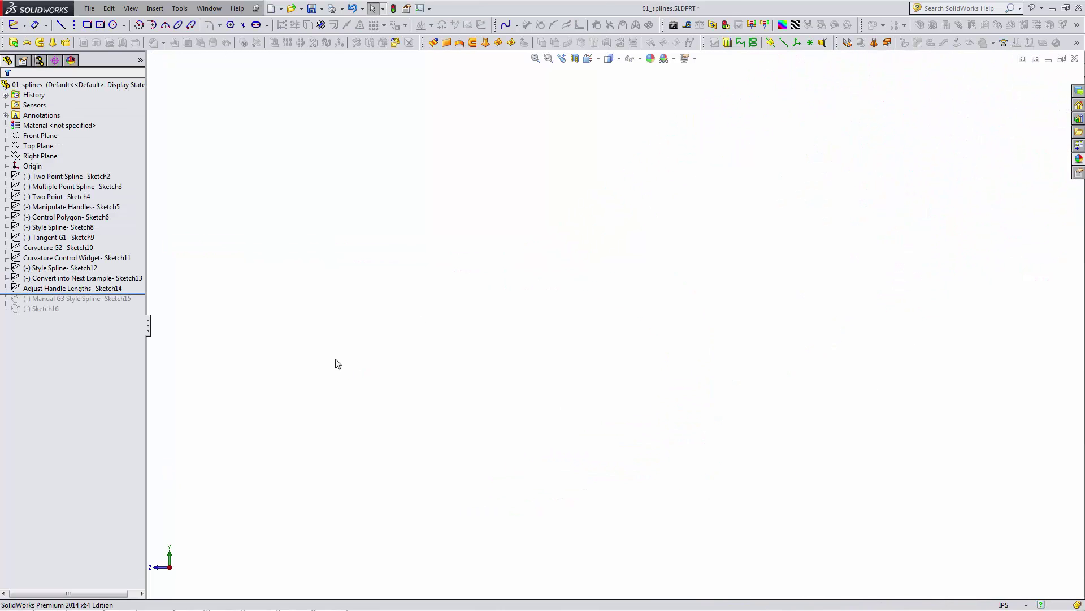
- Open the Convert into Next Example sketch to examine its two arcs, and close it
{"action": "left_click", "coordinate": [129, 281]}
{"action": "left_click", "coordinate": [137, 249]}
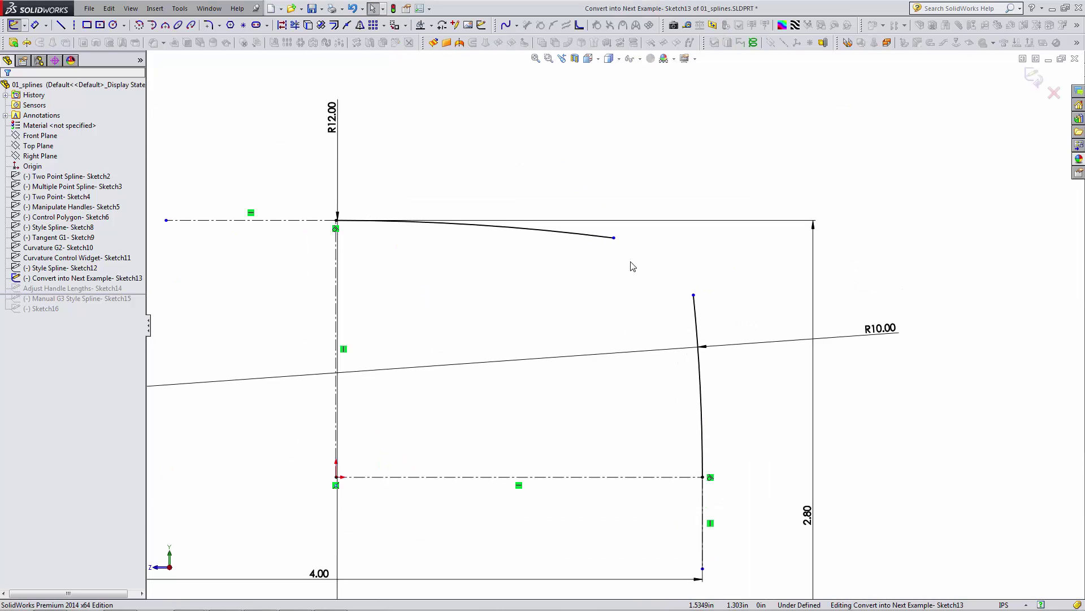
{"action": "left_click", "coordinate": [1039, 82]}
- In the Adjust Handle Lengths sketch, replace the existing corner spline with a two-point spline between the facing ends of the two arcs
{"action": "left_click", "coordinate": [68, 287]}
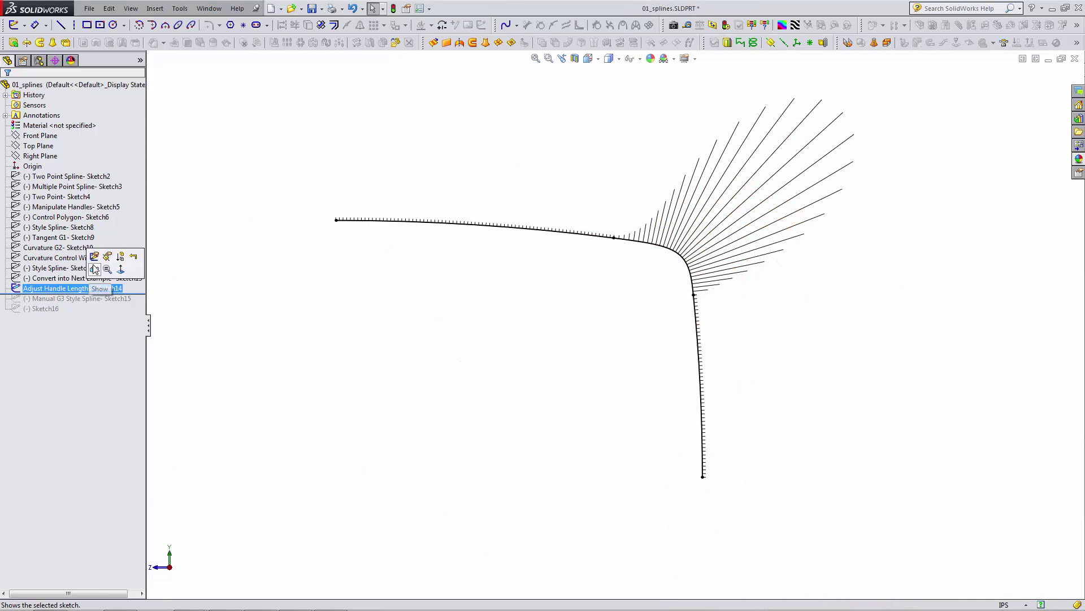
{"action": "left_click", "coordinate": [95, 257]}
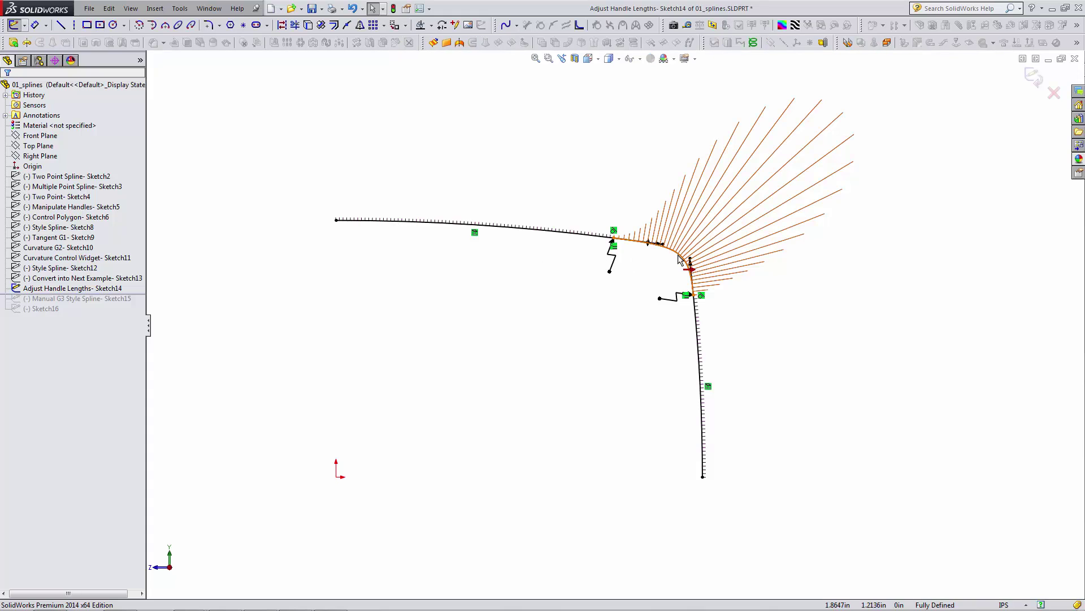
{"action": "left_click", "coordinate": [518, 27]}
{"action": "left_click", "coordinate": [521, 39]}
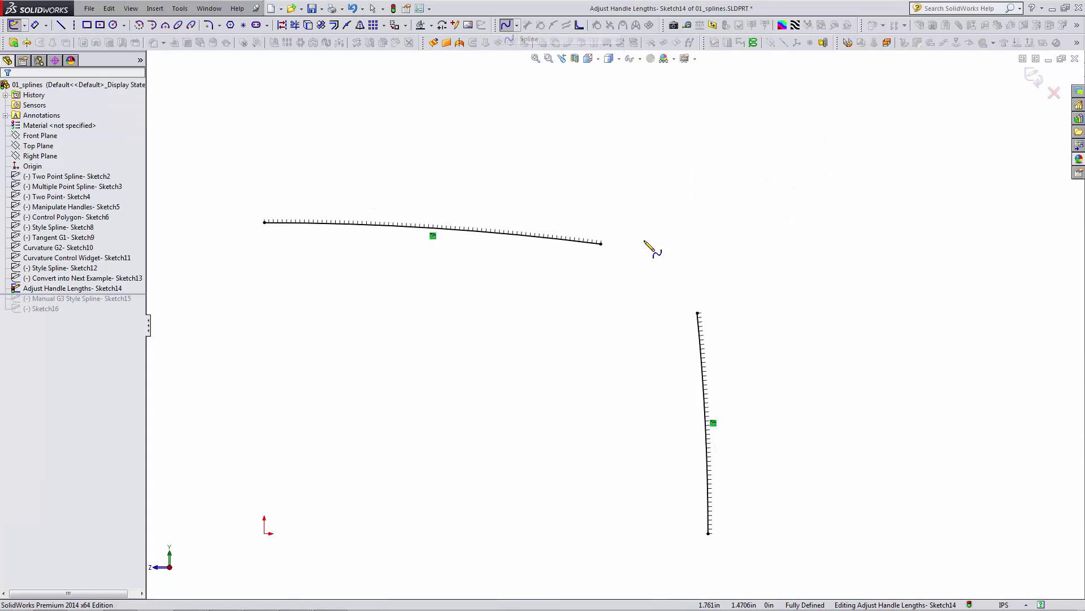
{"action": "left_click", "coordinate": [601, 243]}
{"action": "double_click", "coordinate": [699, 313]}
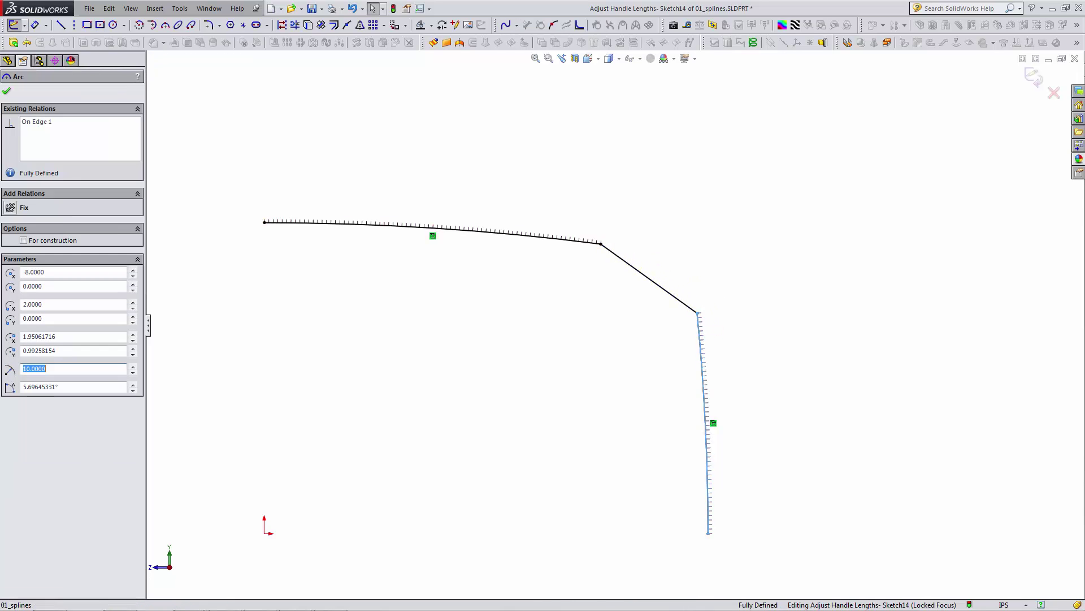
- Add equal curvature relations between the spline and both the vertical and the upper arc
{"action": "left_click", "coordinate": [688, 310], "text": "ctrl"}
{"action": "left_click", "coordinate": [719, 259]}
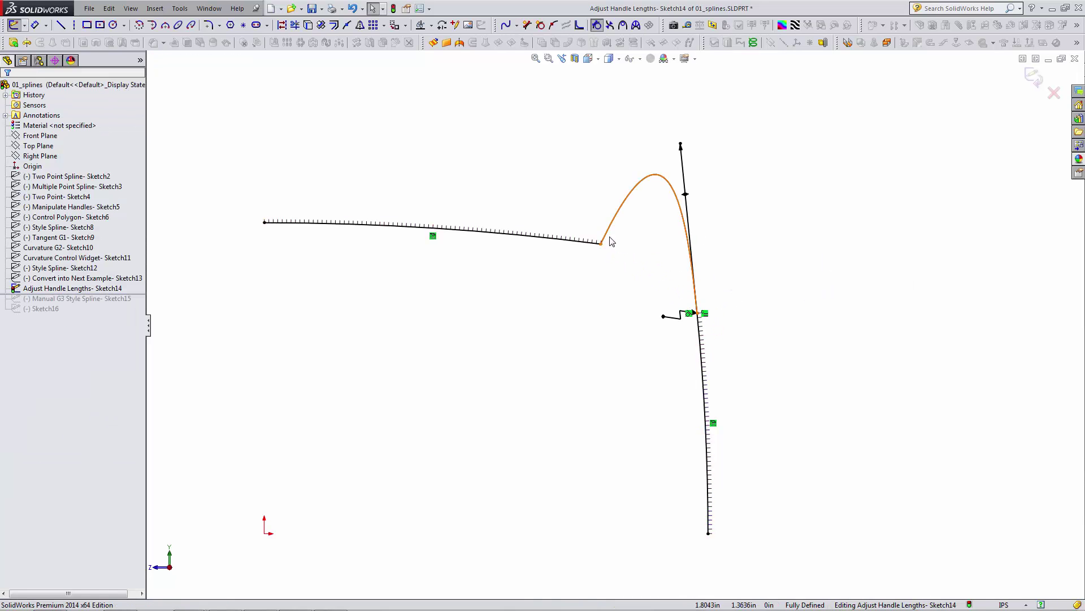
{"action": "left_click", "coordinate": [594, 249]}
{"action": "left_click", "coordinate": [623, 225], "text": "ctrl"}
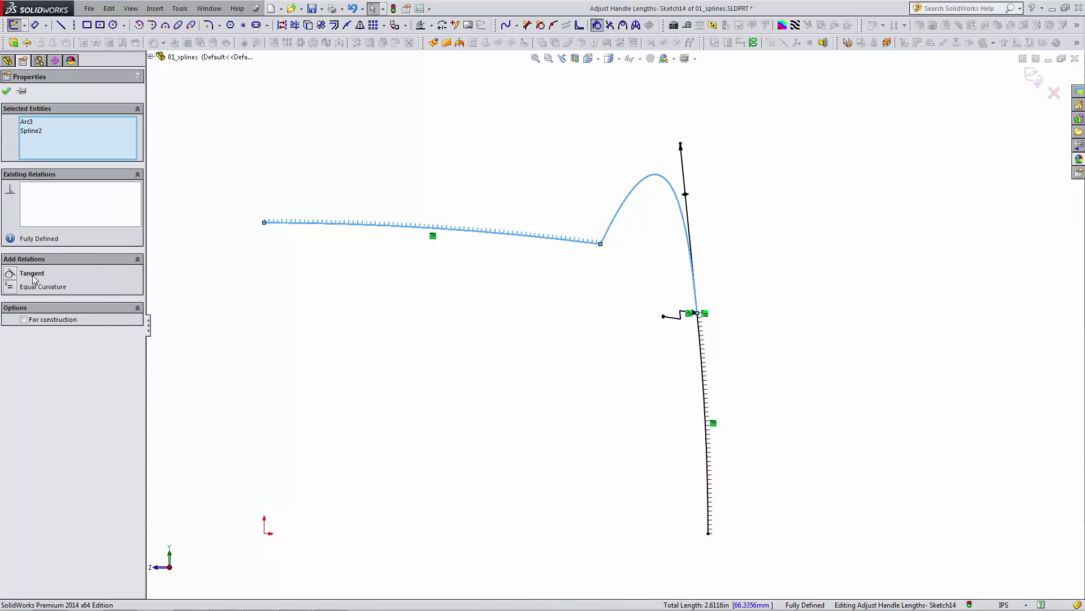
{"action": "left_click", "coordinate": [616, 398]}
- Display the curvature comb of the two-point spline
{"action": "scroll", "coordinate": [680, 316], "scroll_direction": "down", "scroll_amount": 1}
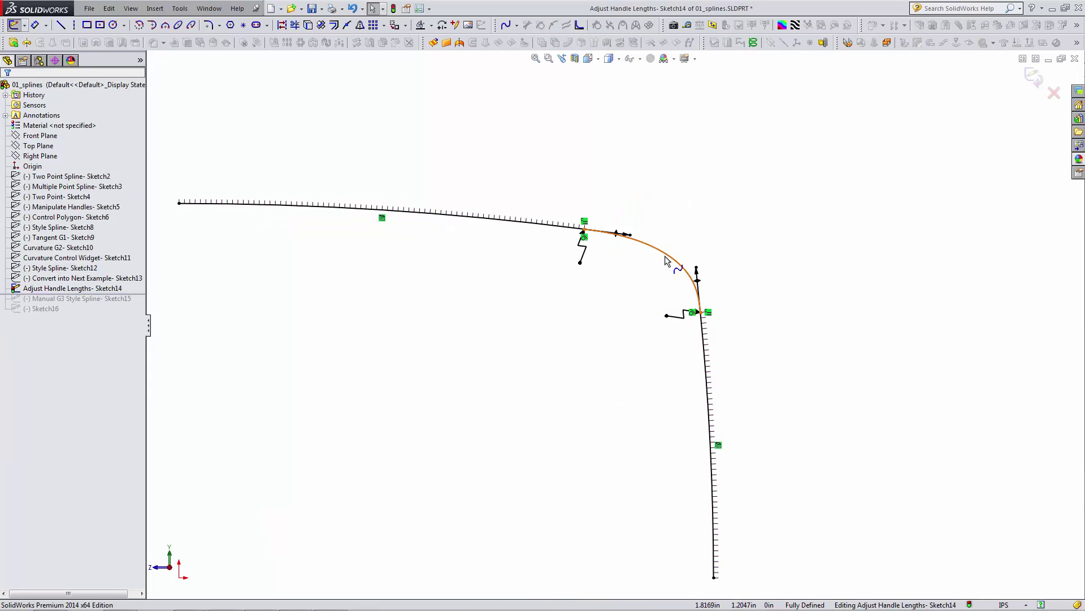
{"action": "left_click", "coordinate": [667, 259]}
{"action": "left_click", "coordinate": [636, 26]}
{"action": "left_click", "coordinate": [773, 174]}
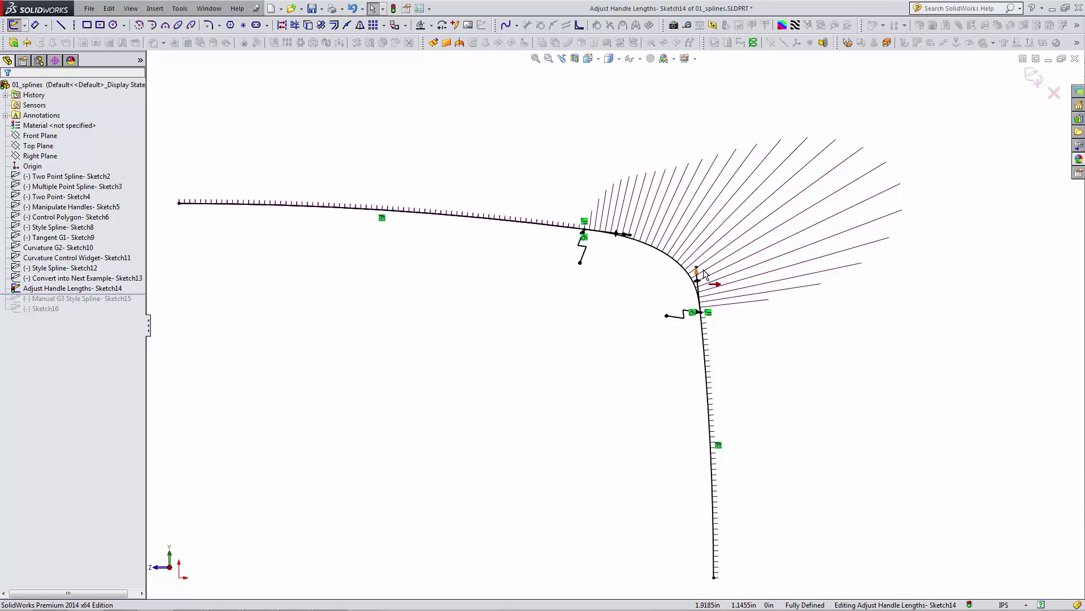
- Lengthen the spline's tangency handles, slightly at the vertical arc and more at the upper arc, to smooth the curvature comb
{"action": "left_click_drag", "start_coordinate": [696, 268], "coordinate": [696, 266]}
{"action": "left_click", "coordinate": [632, 249]}
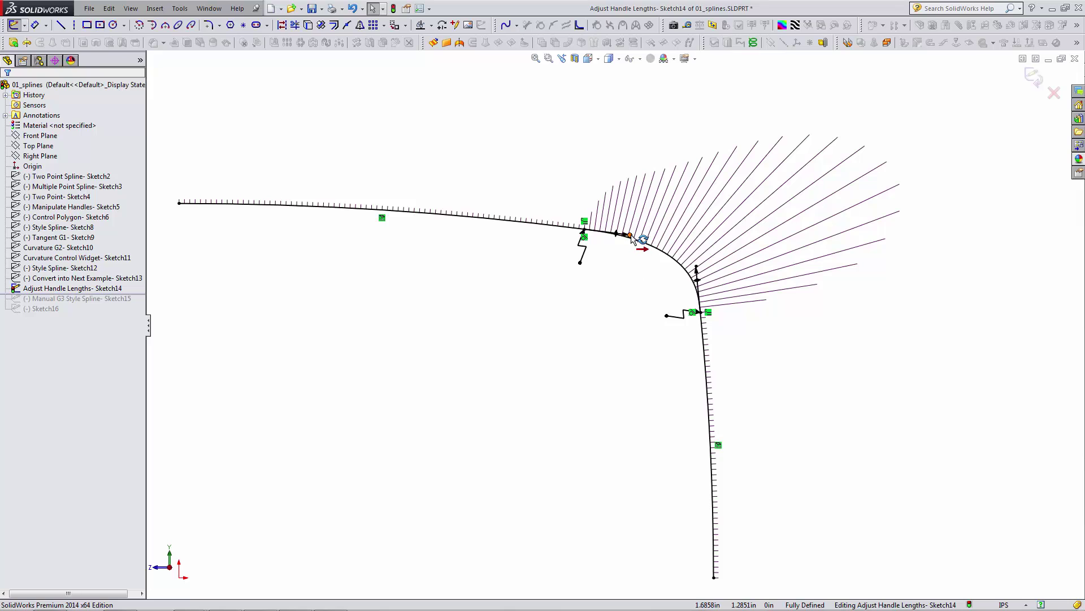
{"action": "left_click_drag", "start_coordinate": [630, 235], "coordinate": [644, 237]}
{"action": "left_click", "coordinate": [630, 277]}
{"action": "middle_click_drag", "start_coordinate": [628, 283], "coordinate": [627, 285], "text": "ctrl"}
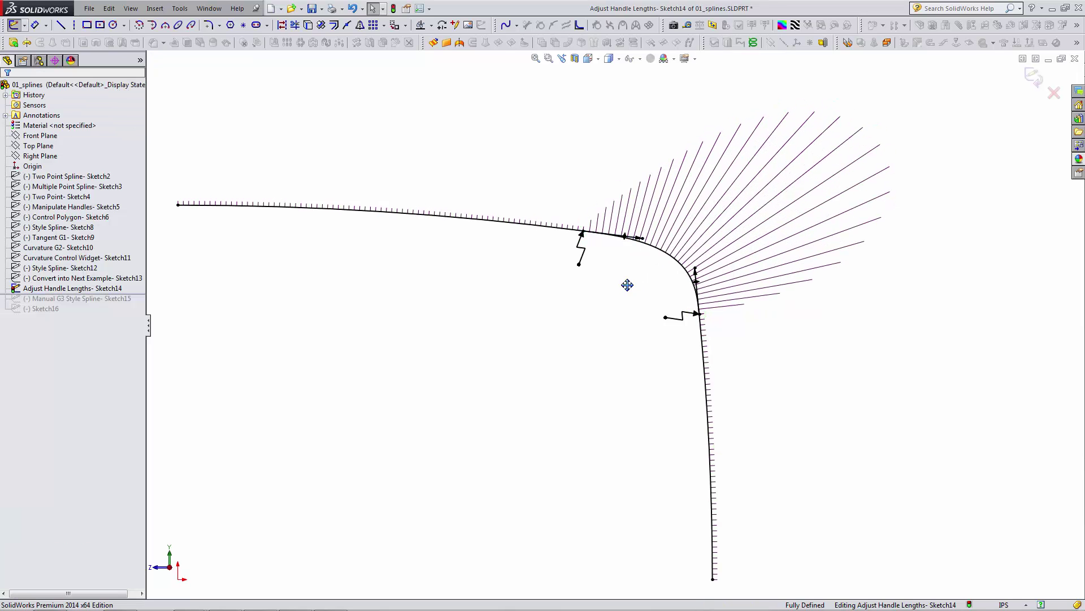
{"action": "scroll", "coordinate": [630, 276], "scroll_direction": "down", "scroll_amount": 2}
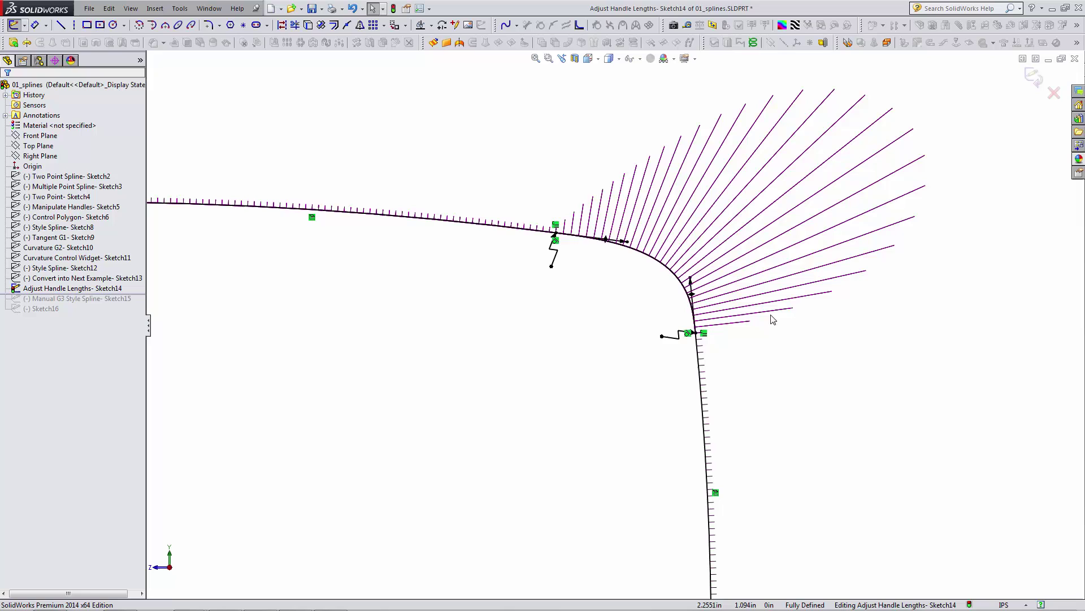
- Switch the spline from Raised degree to Standard to compare the curvature combs, and restore Raised degree
{"action": "left_click", "coordinate": [661, 269]}
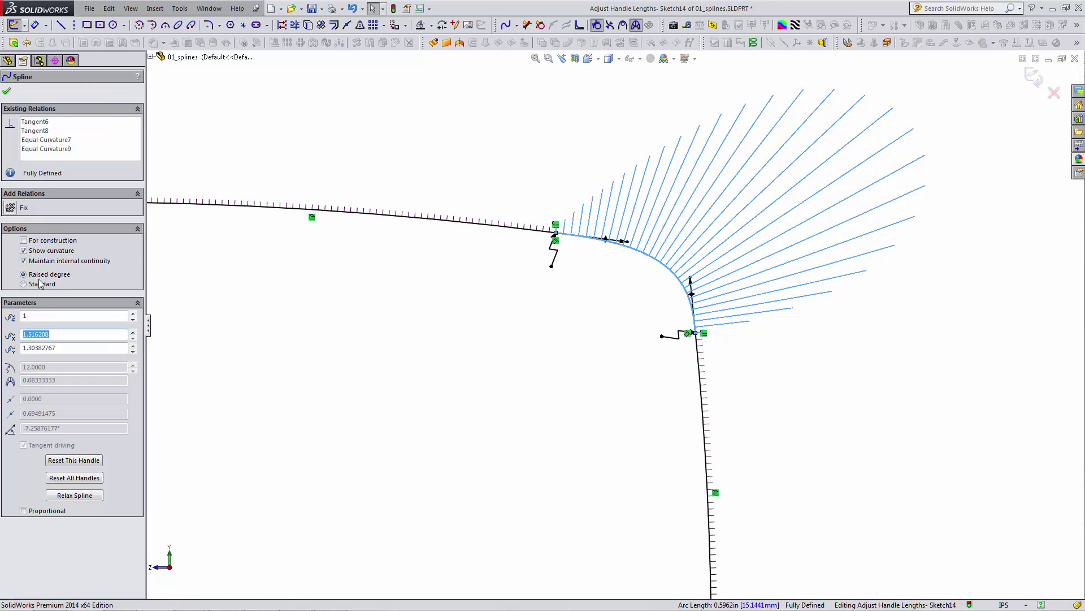
{"action": "left_click", "coordinate": [599, 326]}
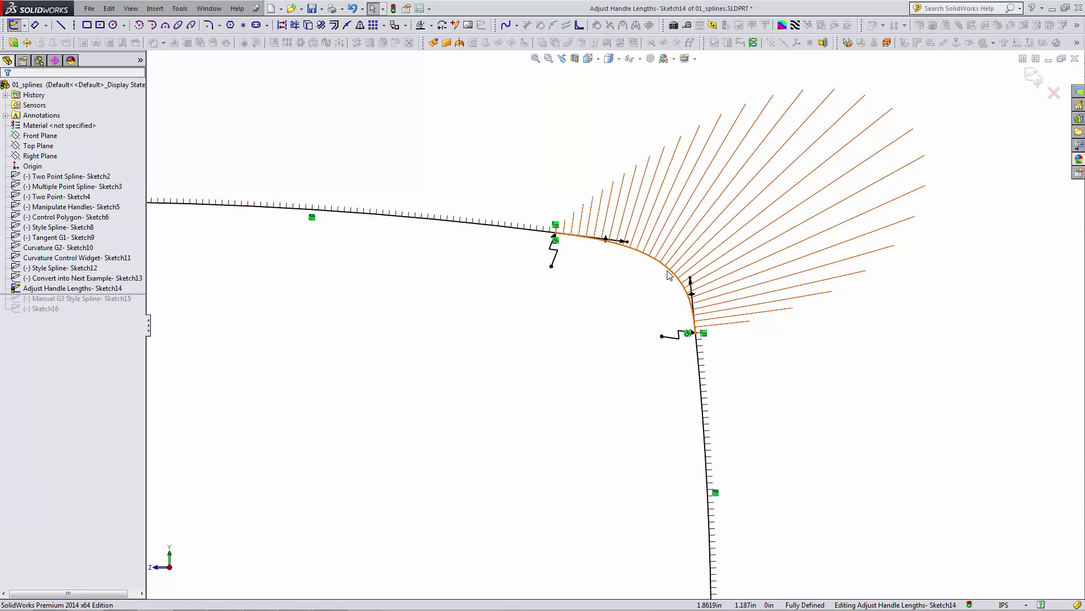
{"action": "left_click", "coordinate": [648, 261]}
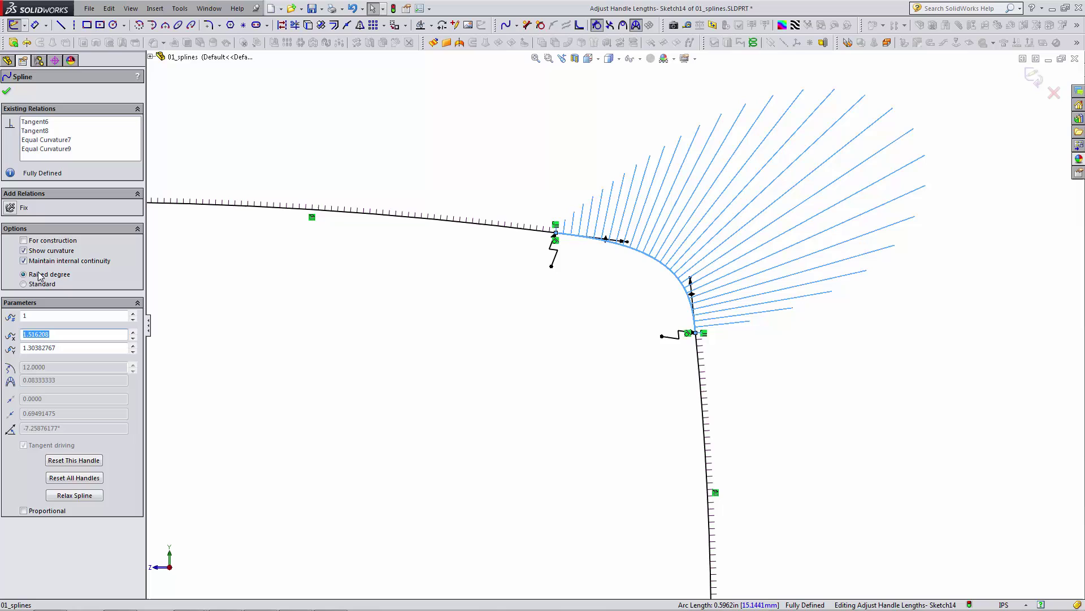
{"action": "left_click", "coordinate": [41, 285]}
{"action": "left_click", "coordinate": [552, 229]}
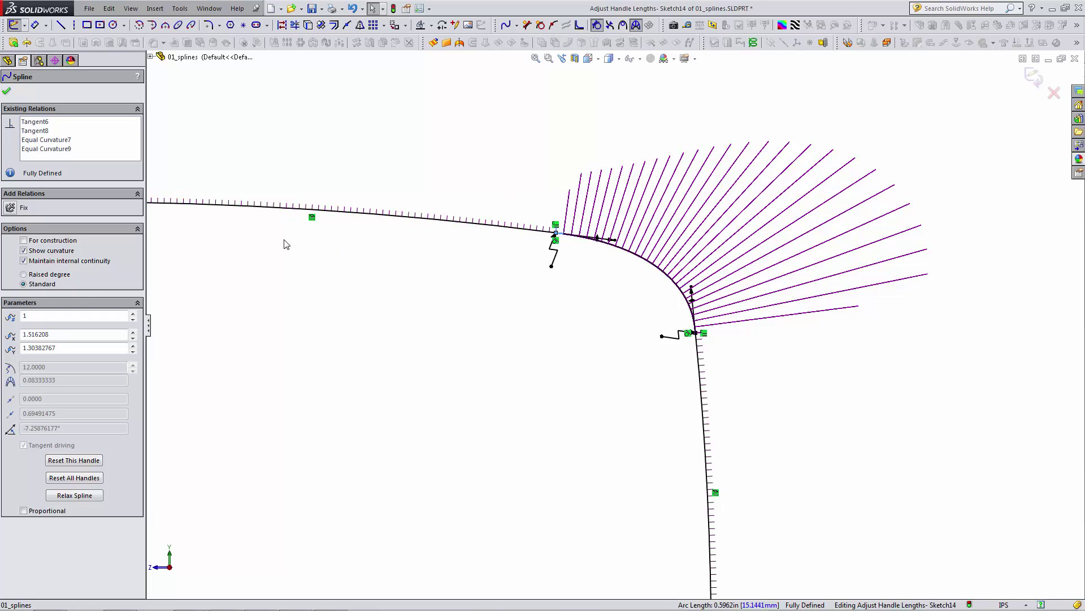
{"action": "left_click", "coordinate": [32, 276]}
{"action": "left_click", "coordinate": [502, 351]}
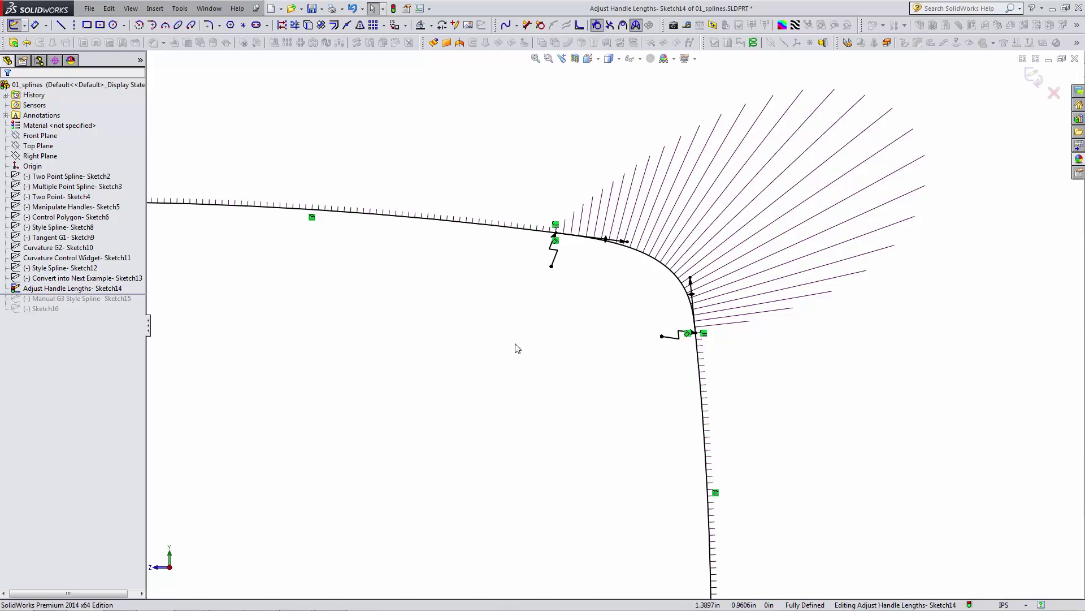